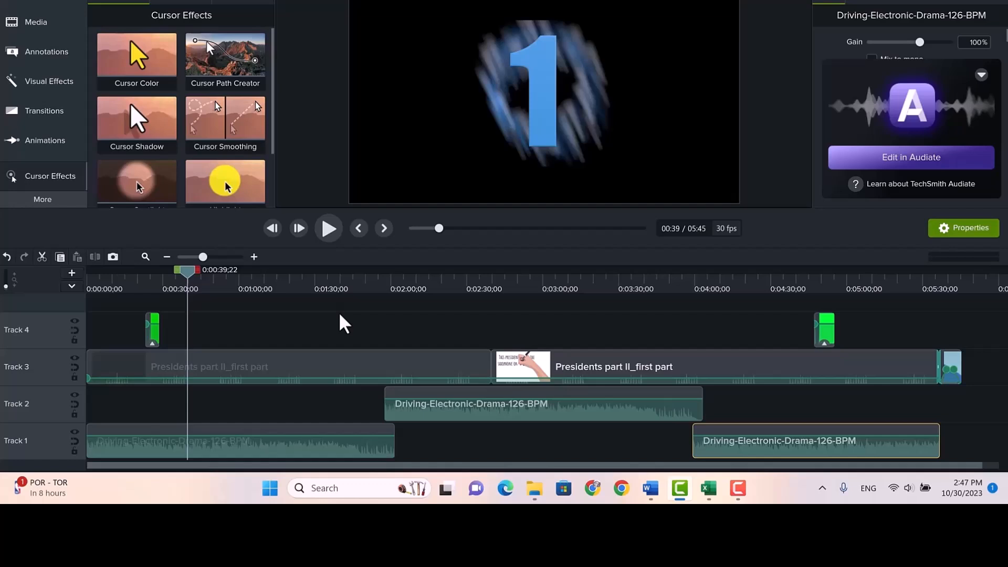
Step: Select the first clip on each of the four tracks together, keeping the last music clip on Track 1 selected
key("shift")
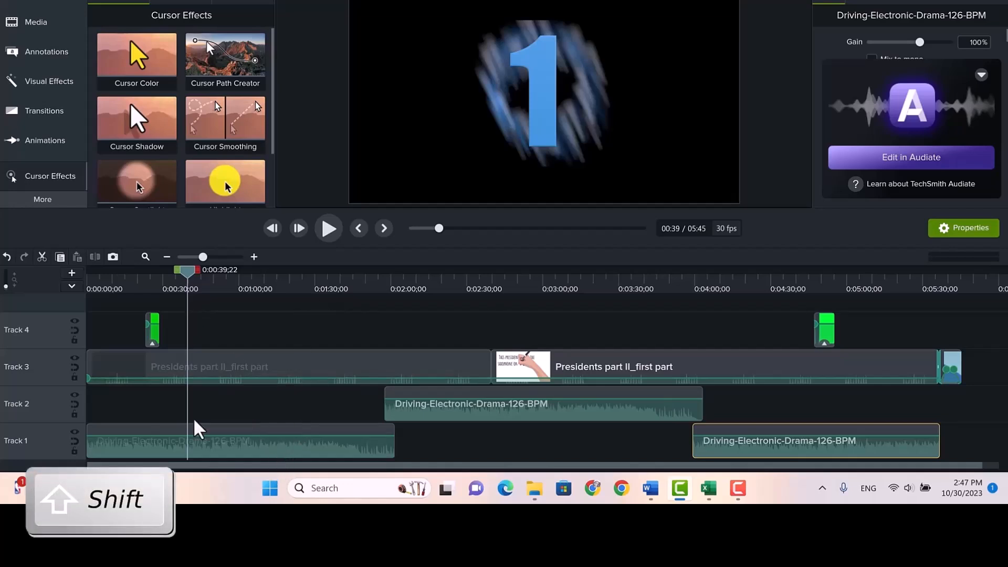
left_click(152, 342, "shift")
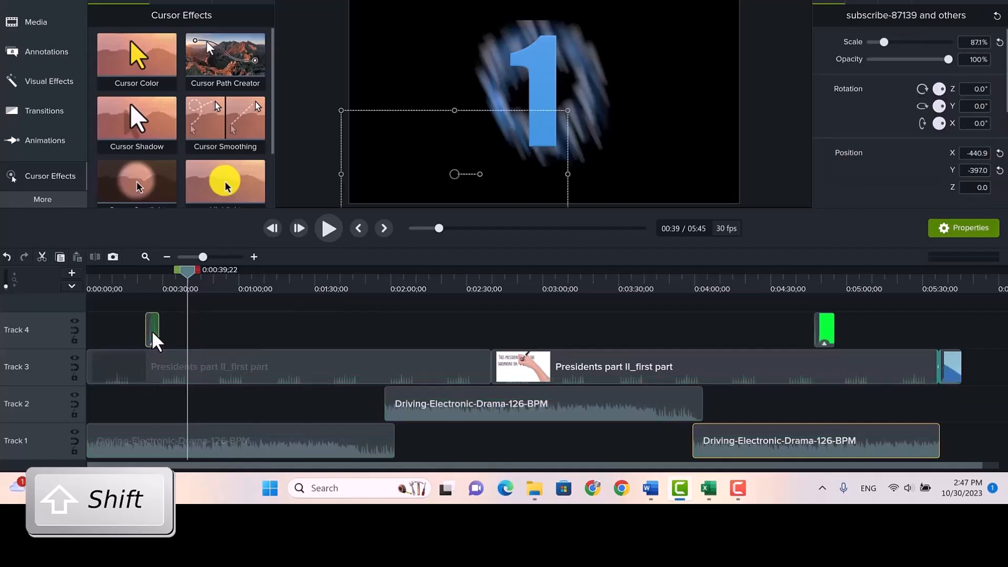
left_click(137, 370, "shift")
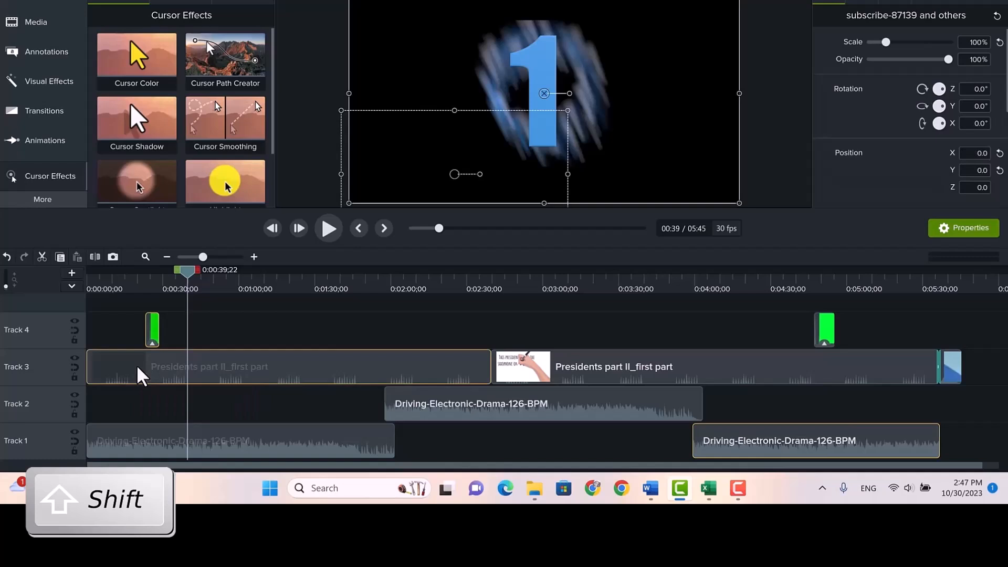
left_click(145, 444, "shift")
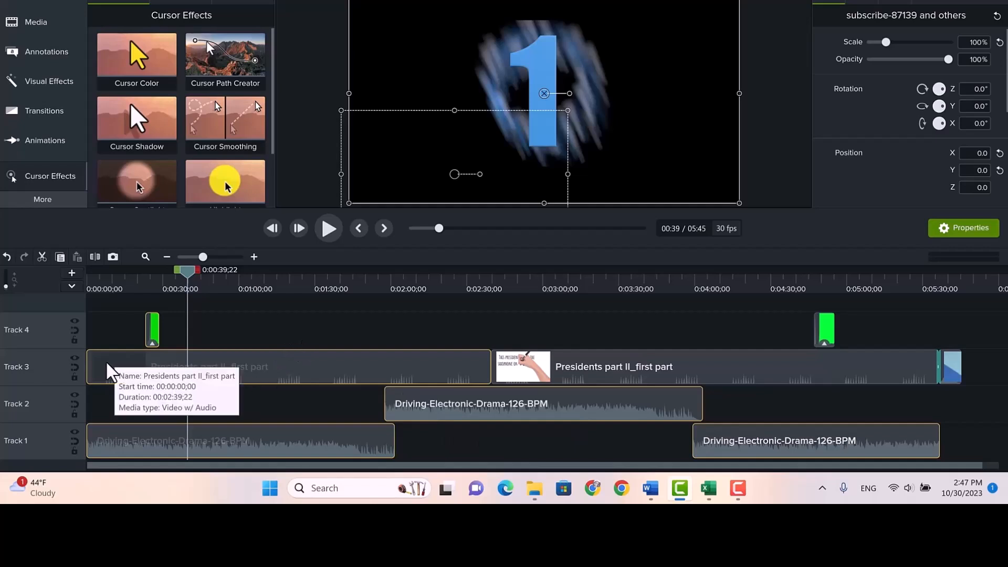
Step: Try shifting all clips on the timeline about 27 seconds later and back to the timeline start
left_click_drag(107, 363, 166, 374)
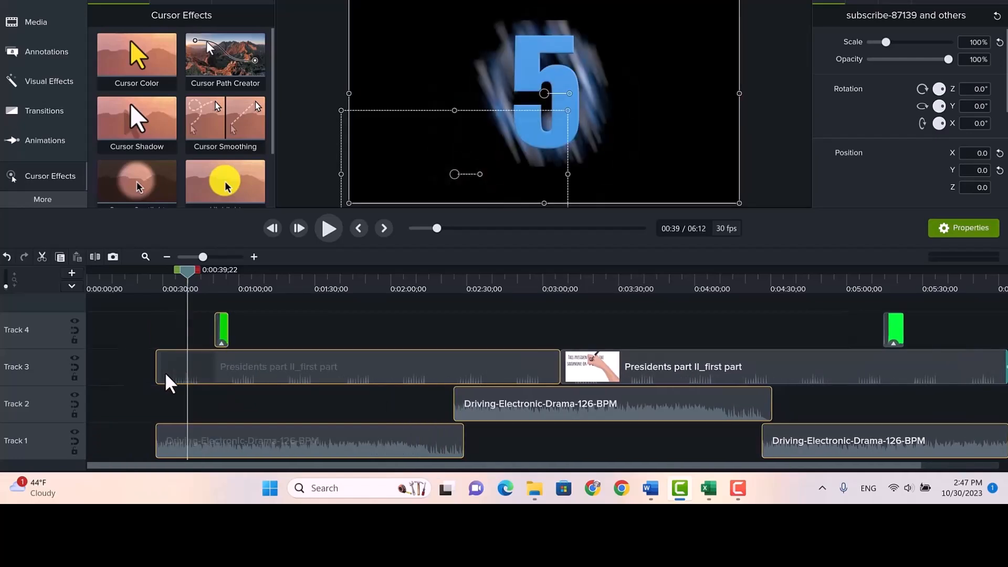
left_click_drag(190, 377, 121, 374)
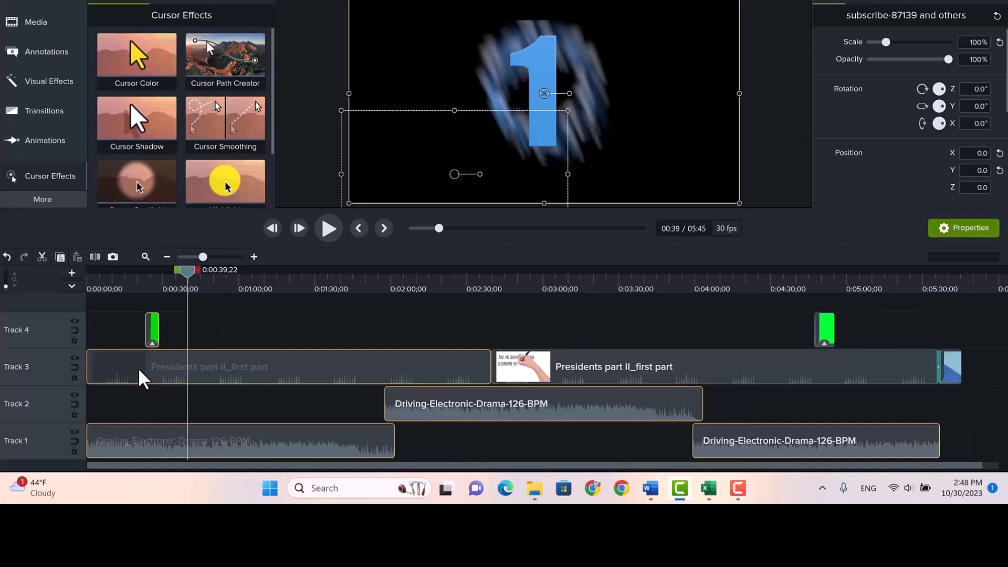
Step: Show the media bin and shift all timeline clips later together so they start at 0:00:39;22
left_click(49, 20)
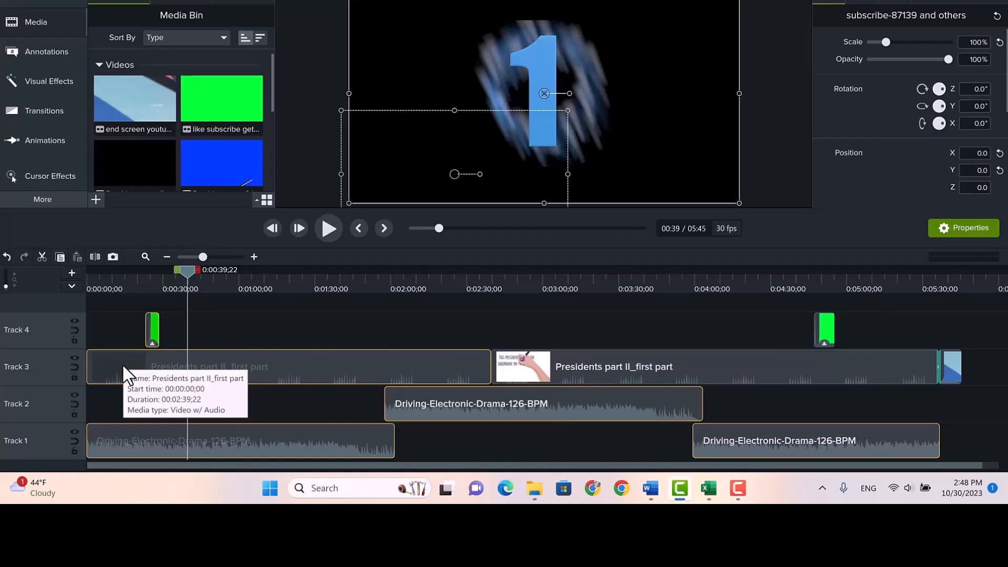
left_click_drag(121, 364, 227, 365)
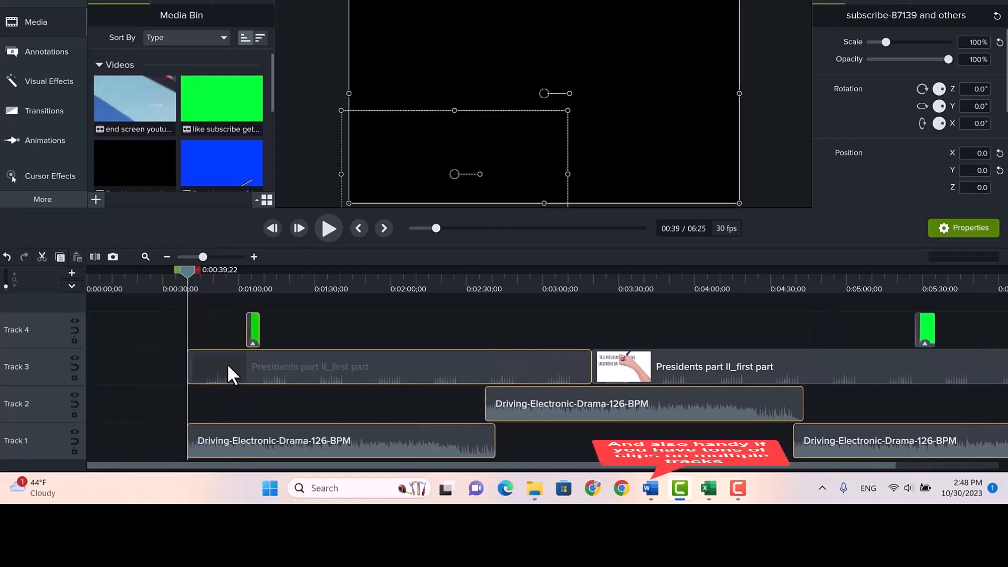
left_click(152, 316)
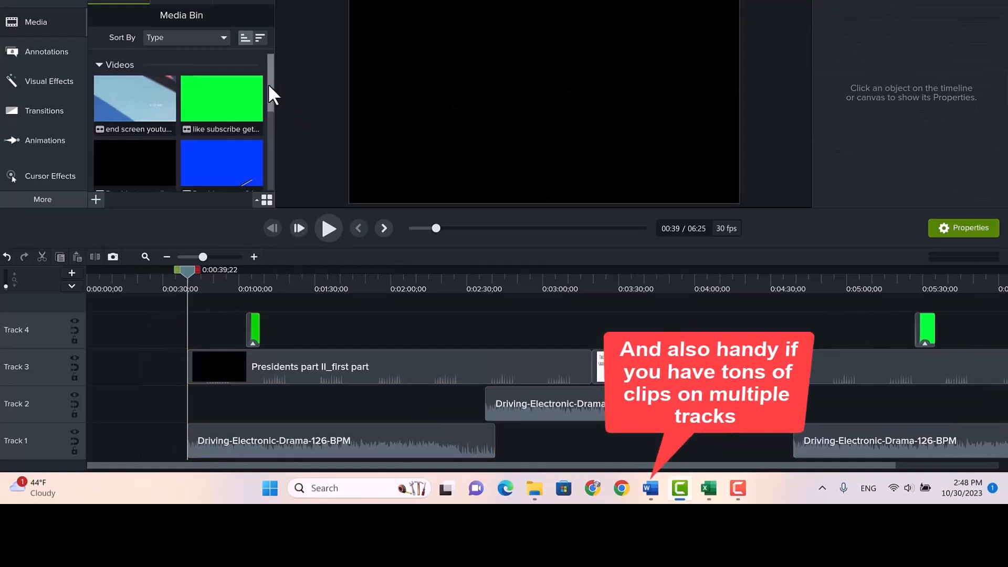
Step: Add the Presidents part2 intro video at the very start of Track 3
left_click_drag(271, 83, 272, 105)
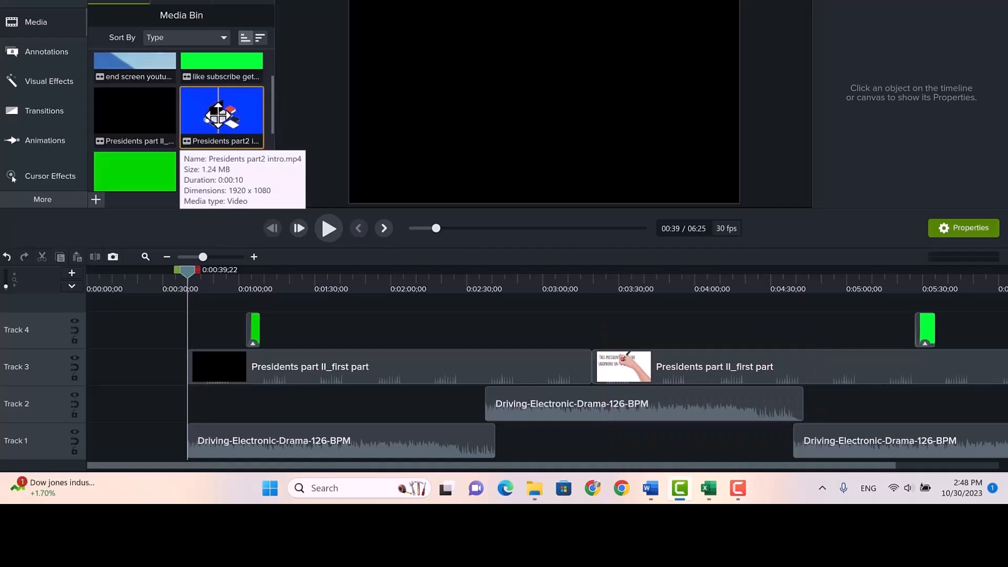
left_click_drag(218, 116, 84, 358)
left_click(160, 317)
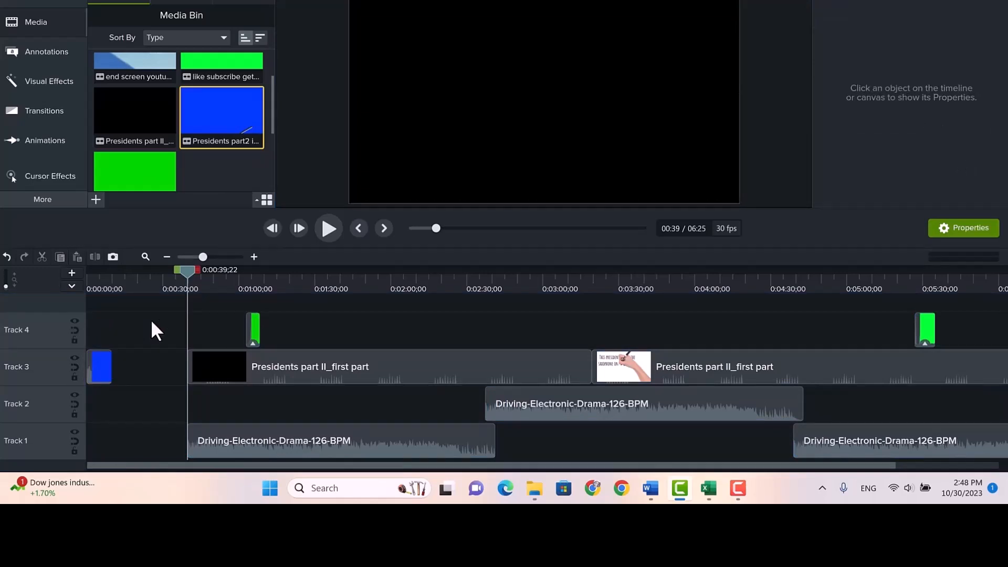
Step: Select the first main clip on every track and shift all later clips back together to meet the intro's end
key("shift")
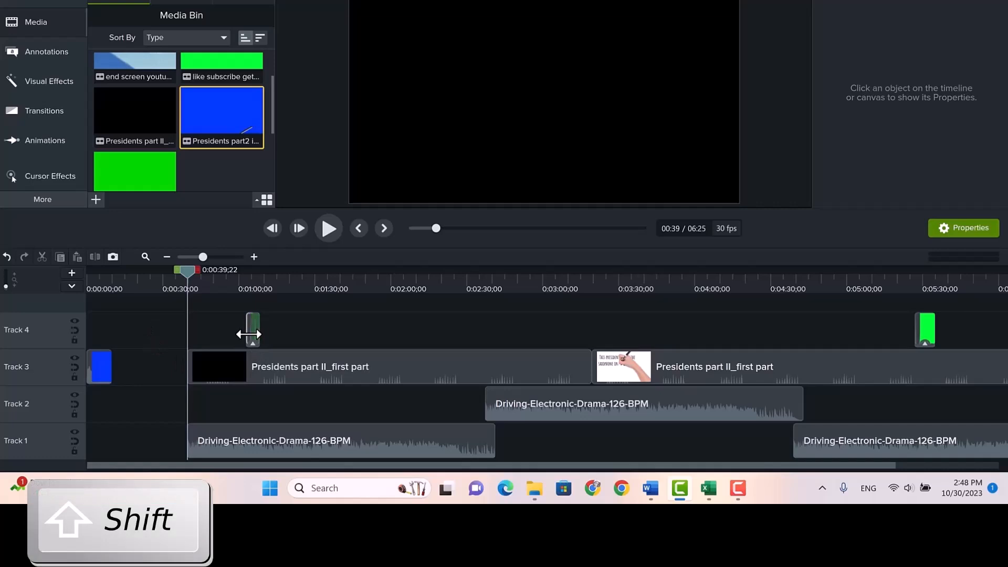
left_click(250, 334, "shift")
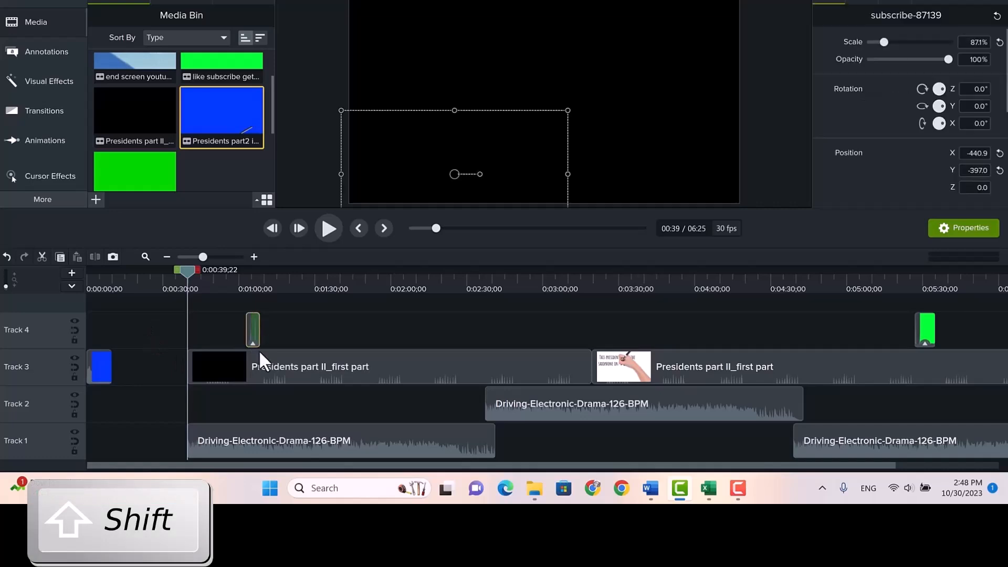
left_click(263, 358, "shift")
left_click(507, 407, "shift")
left_click(443, 434, "shift")
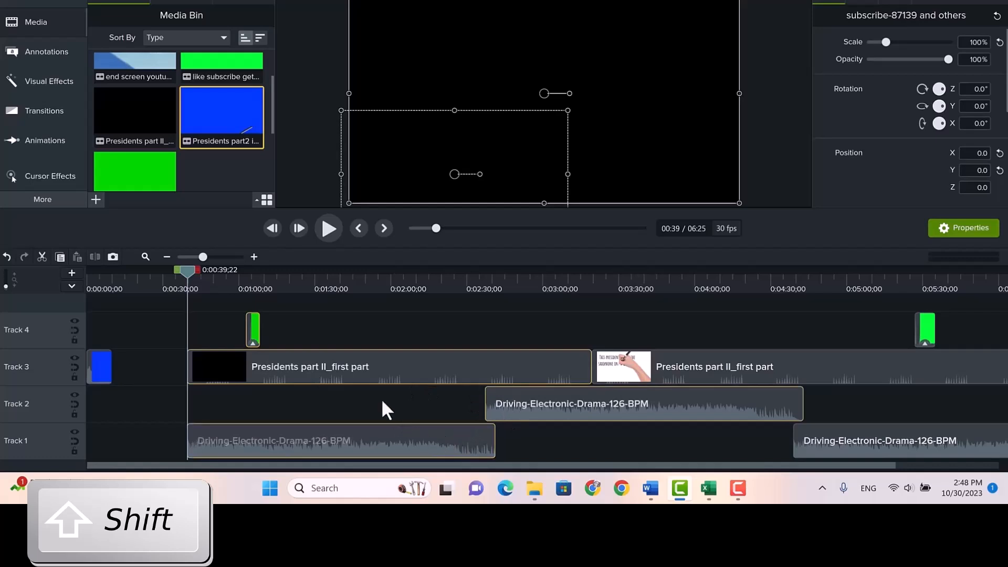
left_click_drag(348, 368, 168, 357)
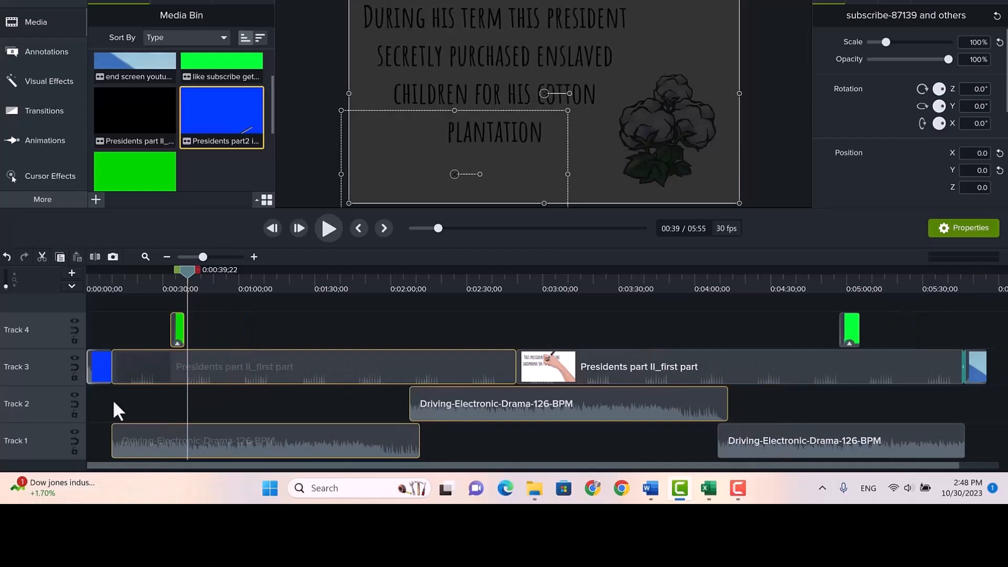
left_click(227, 320)
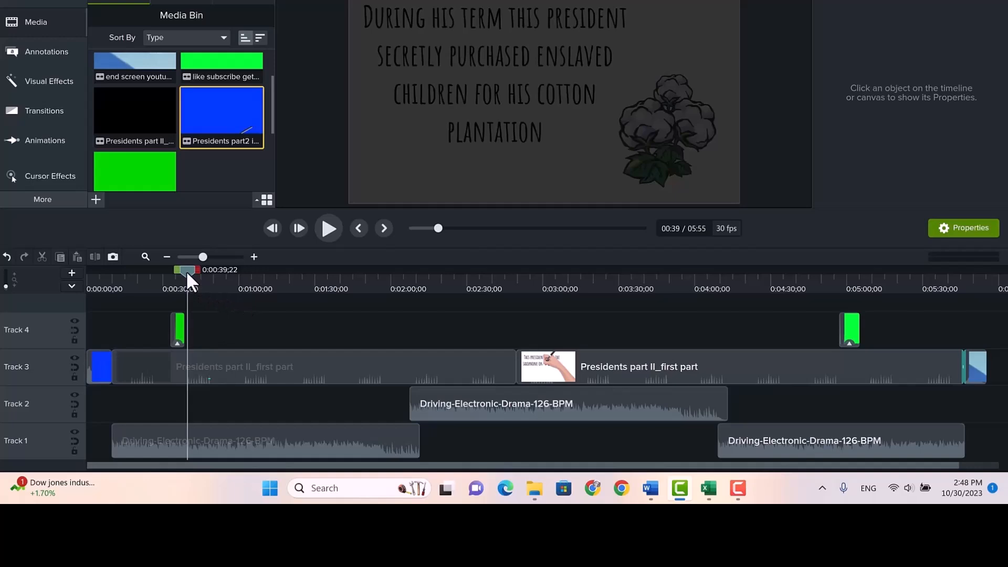
Step: Move the subscribe clip near the start of Track 4 to begin at about 0:40 and preview that spot
mouse_move(188, 269)
left_mouse_down()
mouse_move(206, 273)
mouse_move(173, 271)
left_mouse_up()
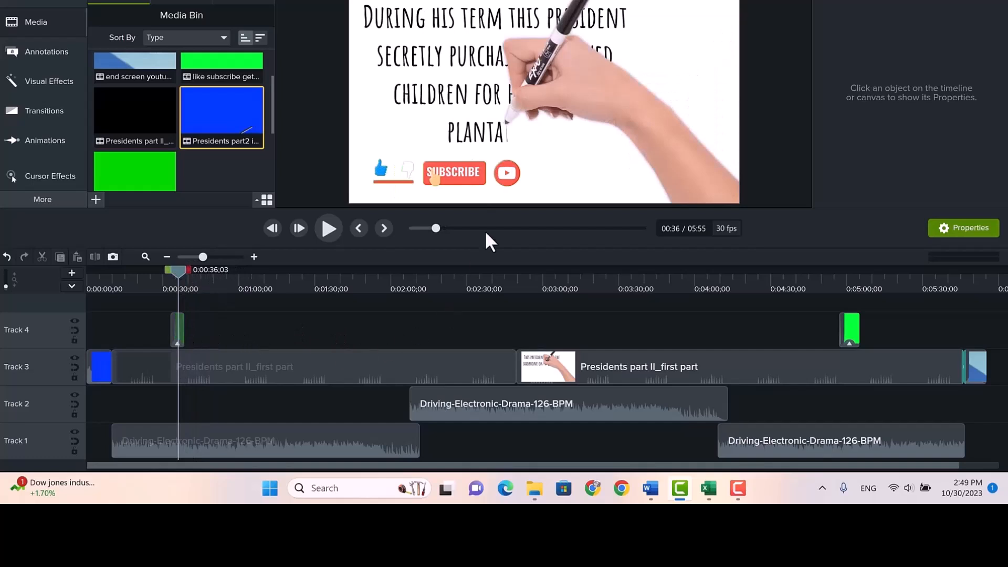
left_click(181, 330)
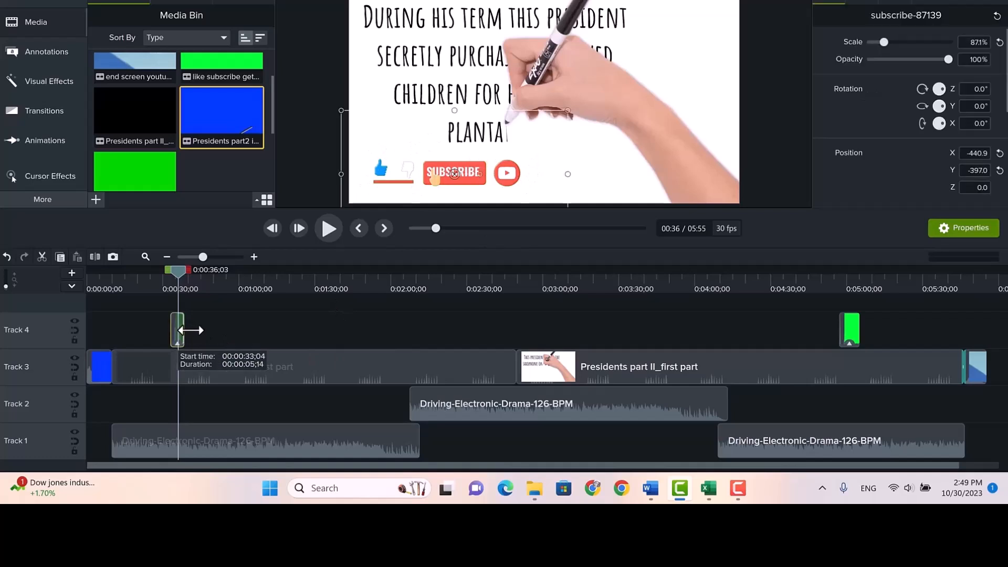
left_click_drag(179, 272, 156, 271)
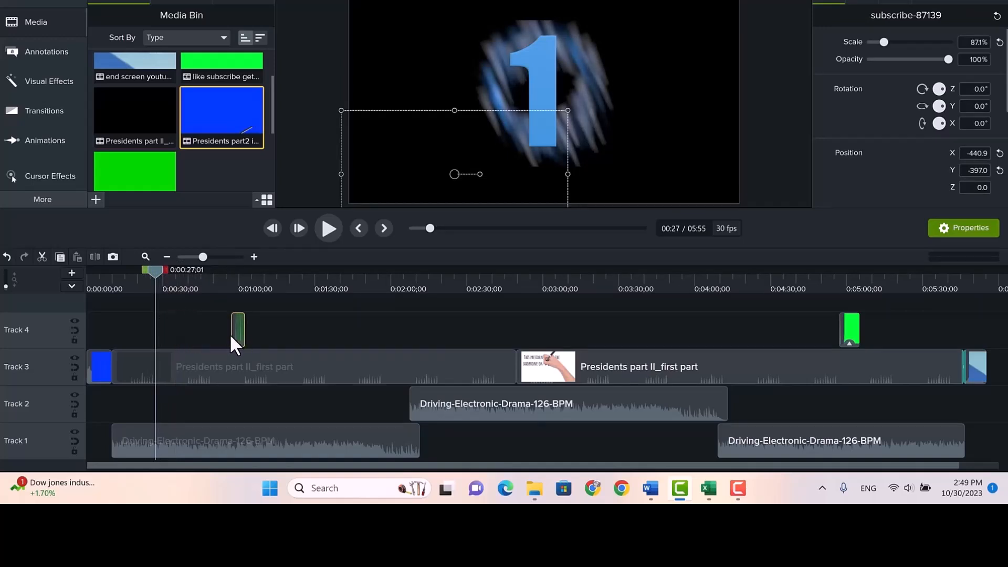
left_click_drag(189, 332, 194, 332)
left_click_drag(157, 272, 193, 276)
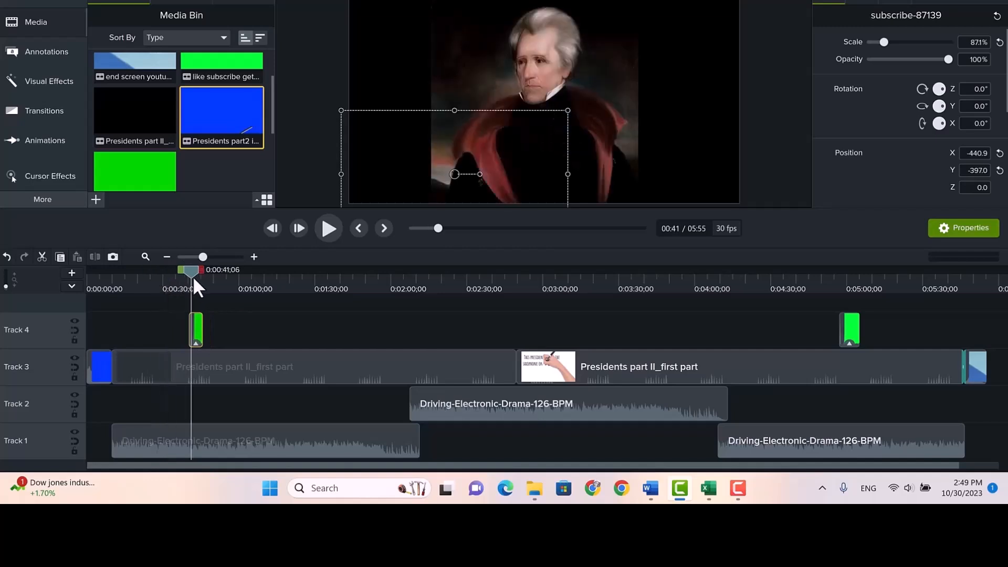
left_click(328, 322)
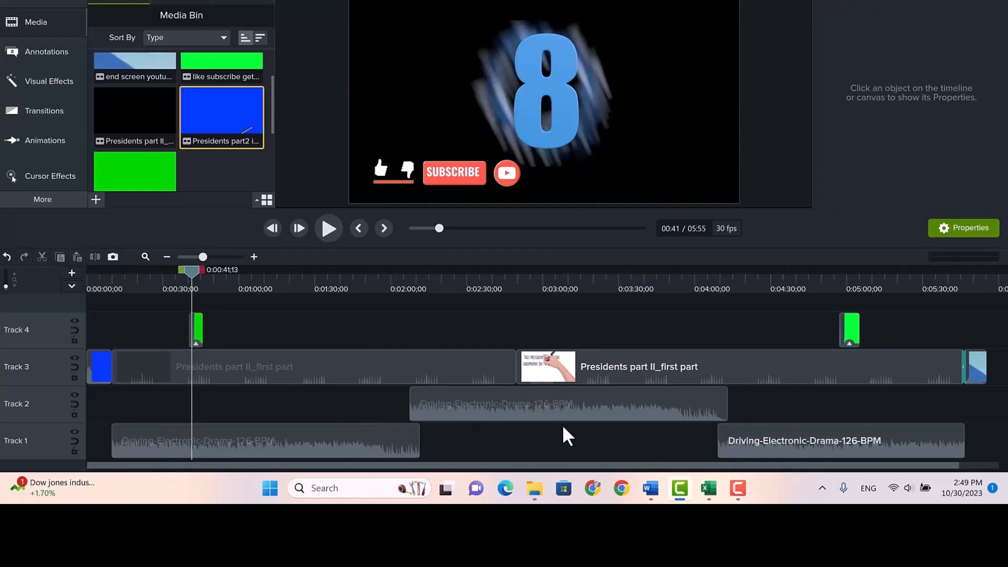
Step: Nudge the Driving-Electronic-Drama music clip on Track 2 slightly later
left_click(546, 418)
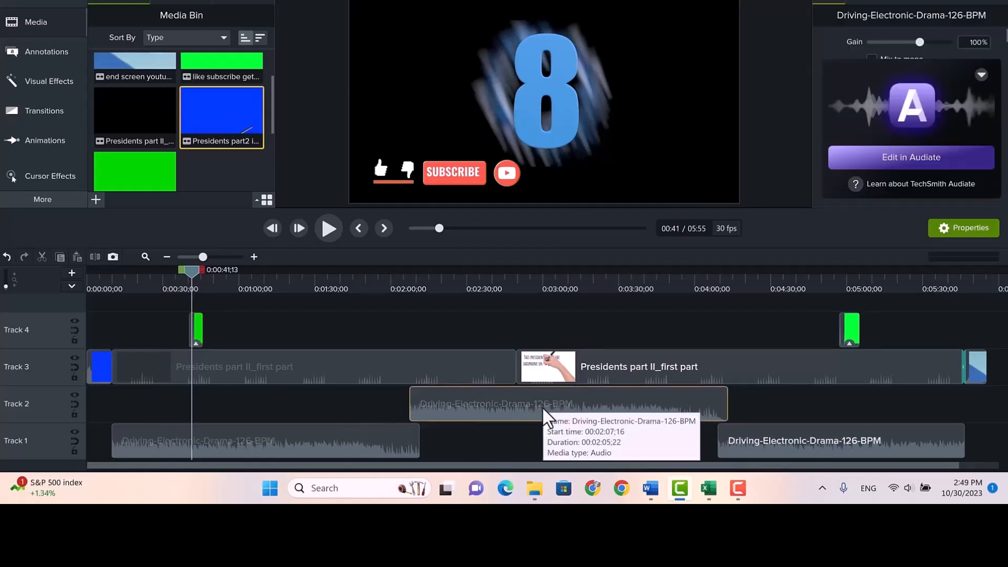
mouse_move(546, 417)
left_mouse_down()
mouse_move(569, 416)
mouse_move(499, 411)
mouse_move(560, 414)
mouse_move(533, 413)
mouse_move(549, 419)
left_mouse_up()
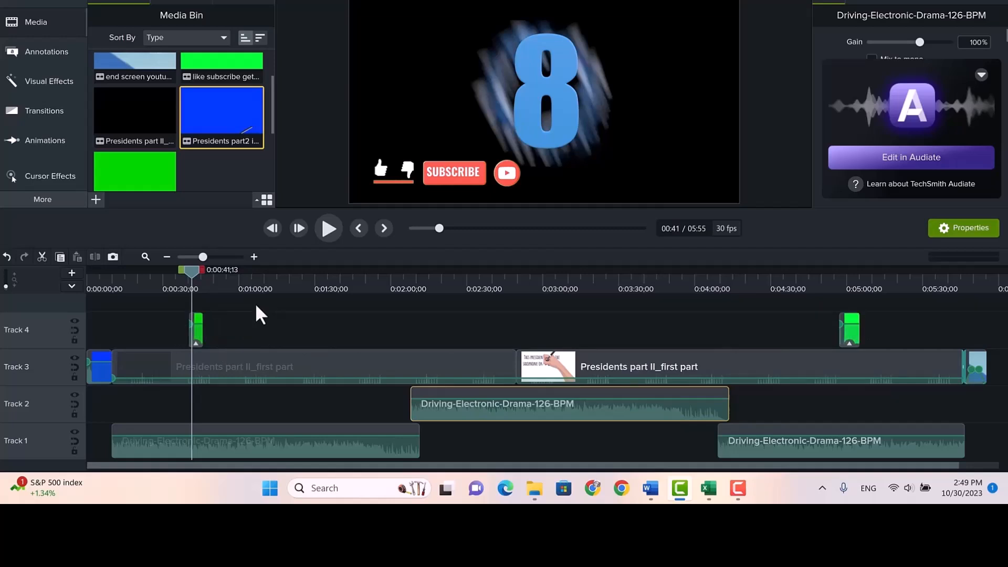
Step: On Track 4, move the like subscribe get notified clip about 2 seconds earlier and nudge the subscribe clip slightly later
left_click(851, 339)
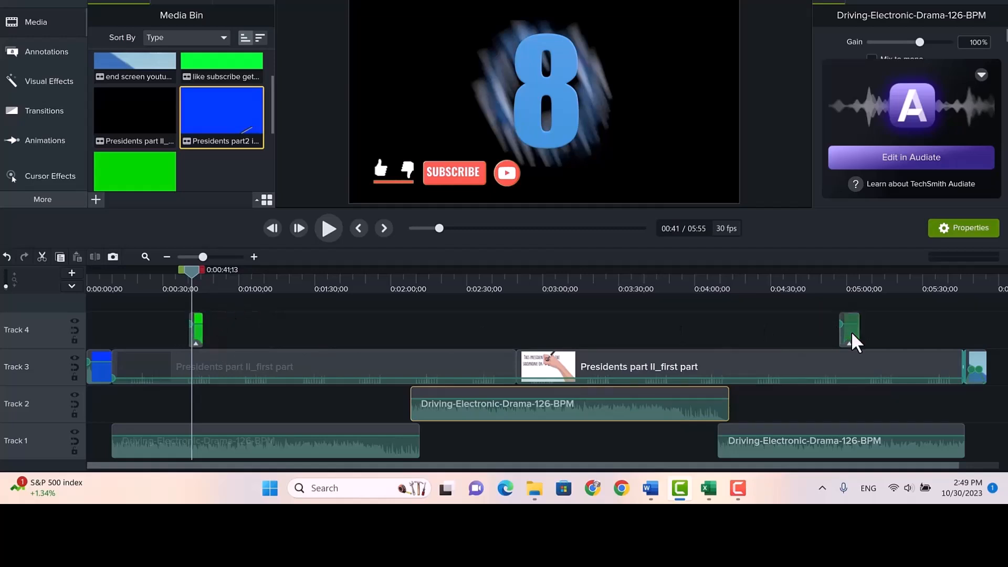
mouse_move(851, 339)
left_mouse_down()
mouse_move(869, 340)
mouse_move(846, 339)
left_mouse_up()
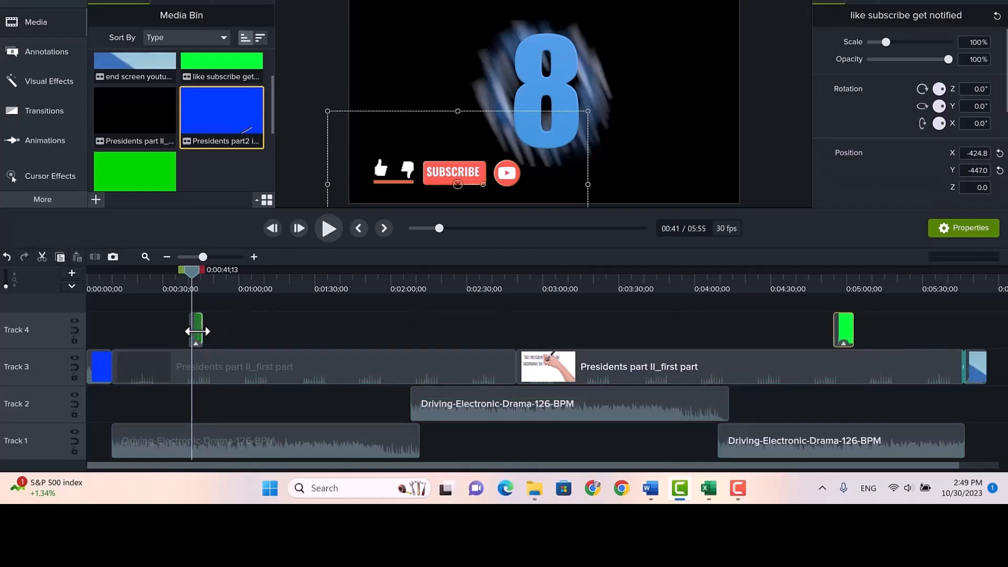
left_click(195, 335)
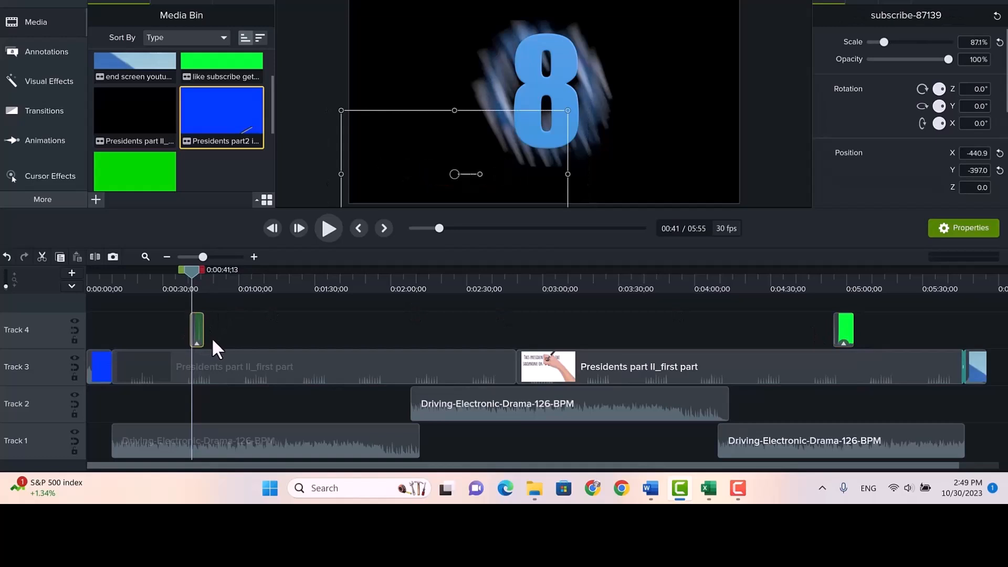
left_click_drag(219, 340, 200, 337)
Step: Move the Track 2 music clip slightly earlier for more overlap, and try nudging the first Track 1 music clip
left_click(499, 399)
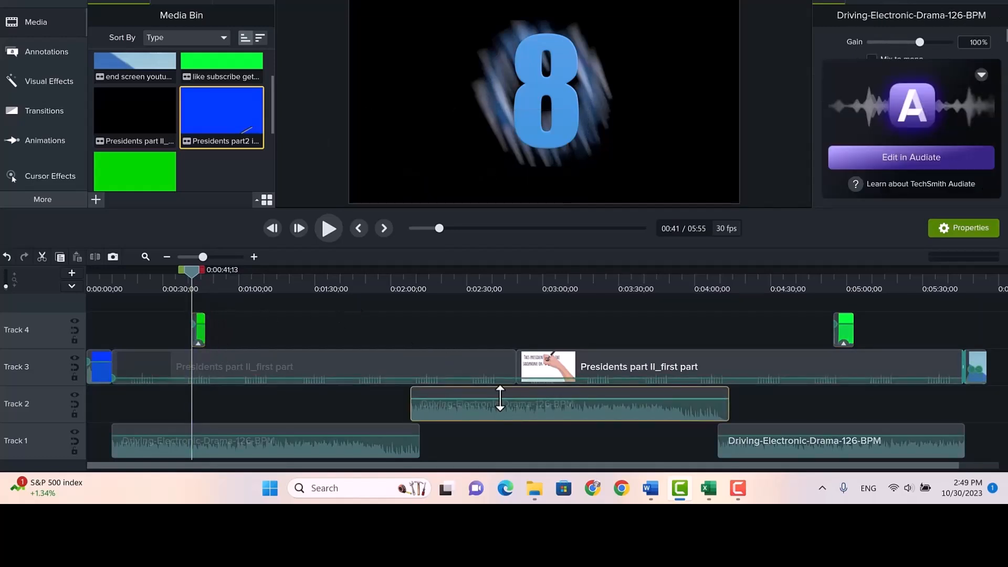
mouse_move(568, 395)
left_mouse_down()
mouse_move(592, 399)
mouse_move(553, 398)
left_mouse_up()
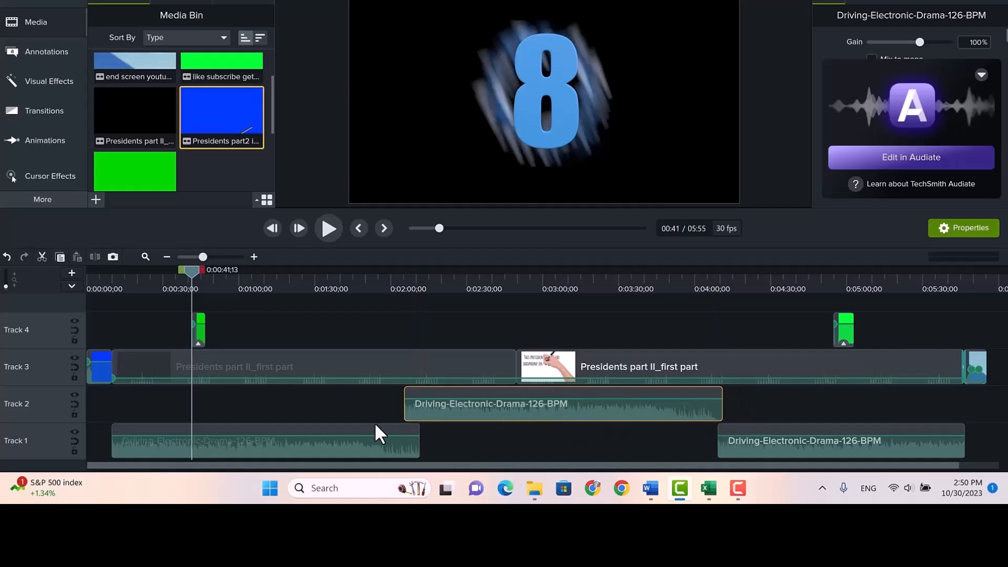
mouse_move(372, 426)
left_mouse_down()
mouse_move(405, 430)
mouse_move(376, 431)
left_mouse_up()
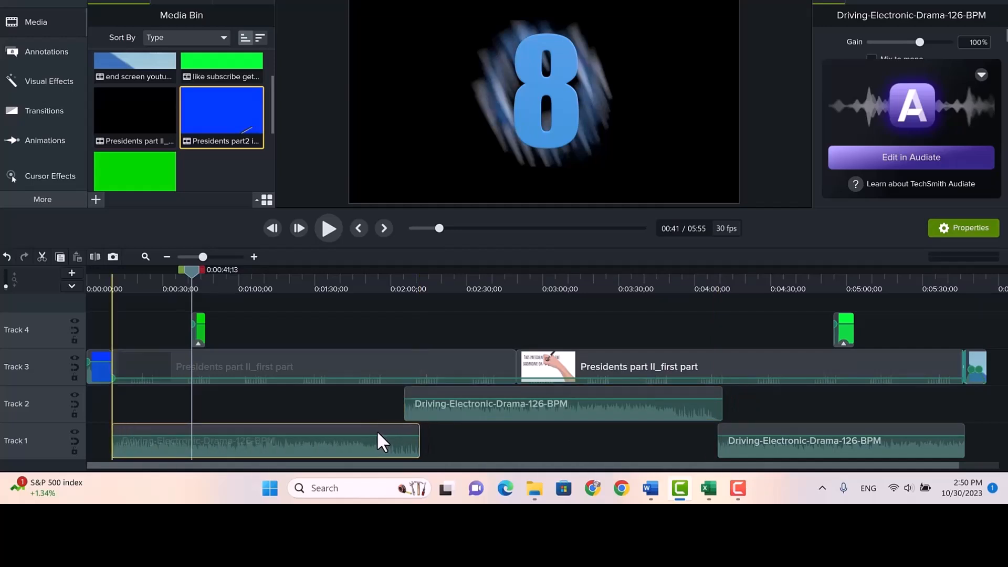
left_click(369, 401)
Step: Try to nudge the second Presidents part II_first part clip on Track 3 between its neighbouring clips
left_click(563, 363)
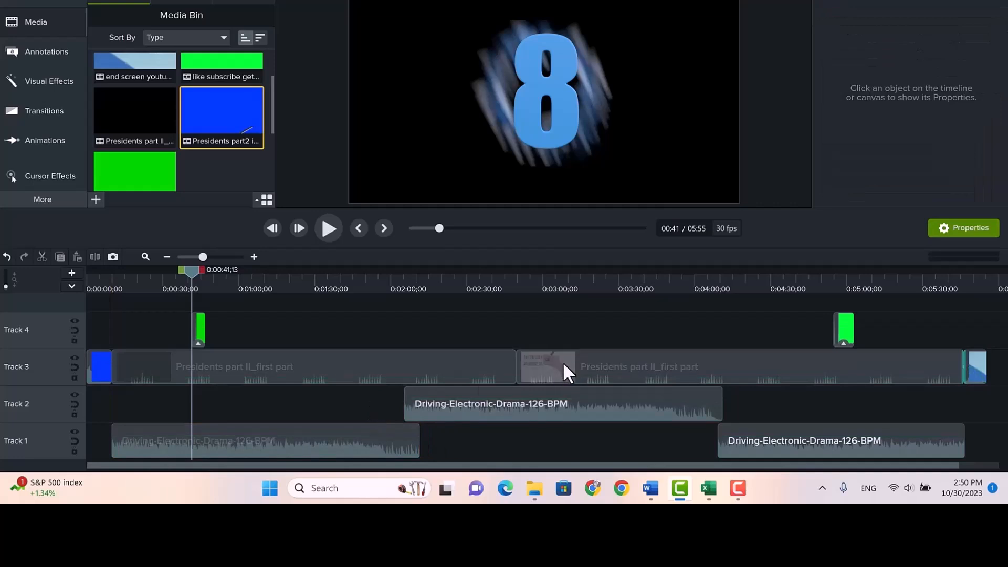
left_click_drag(565, 363, 570, 364)
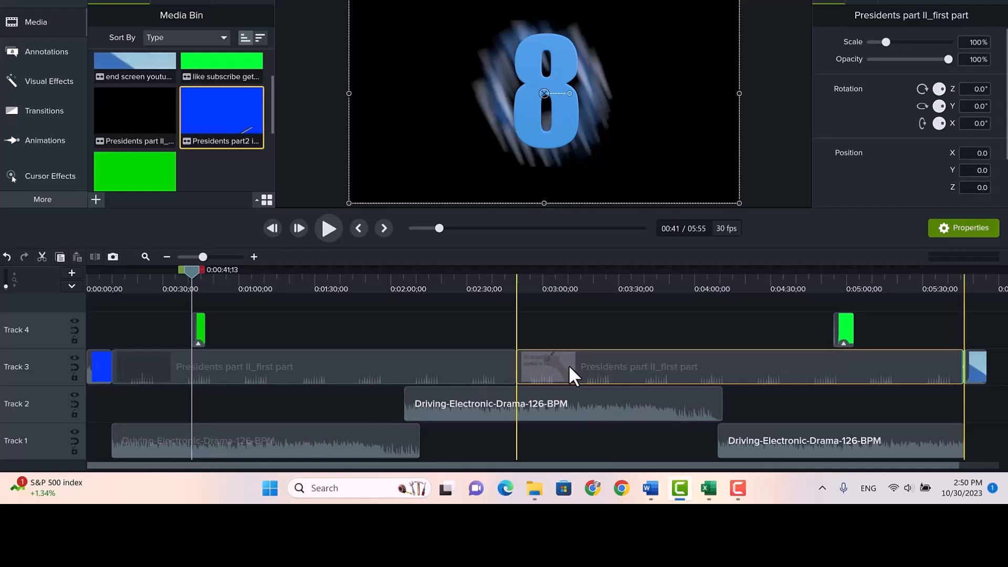
left_click_drag(568, 365, 569, 364)
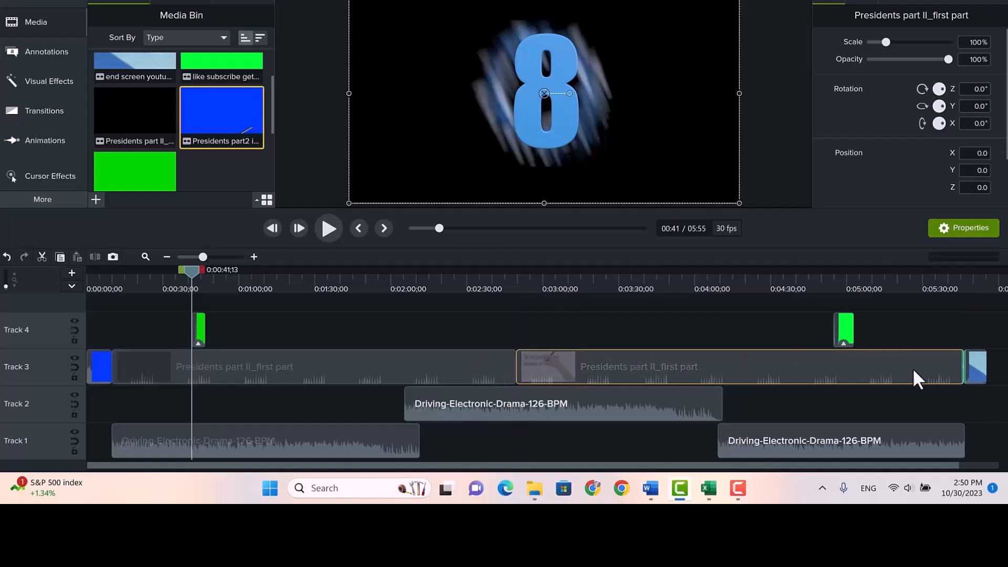
Step: Select the intro, the first Presidents part II clip and the second one on Track 3 in turn
left_click(99, 369)
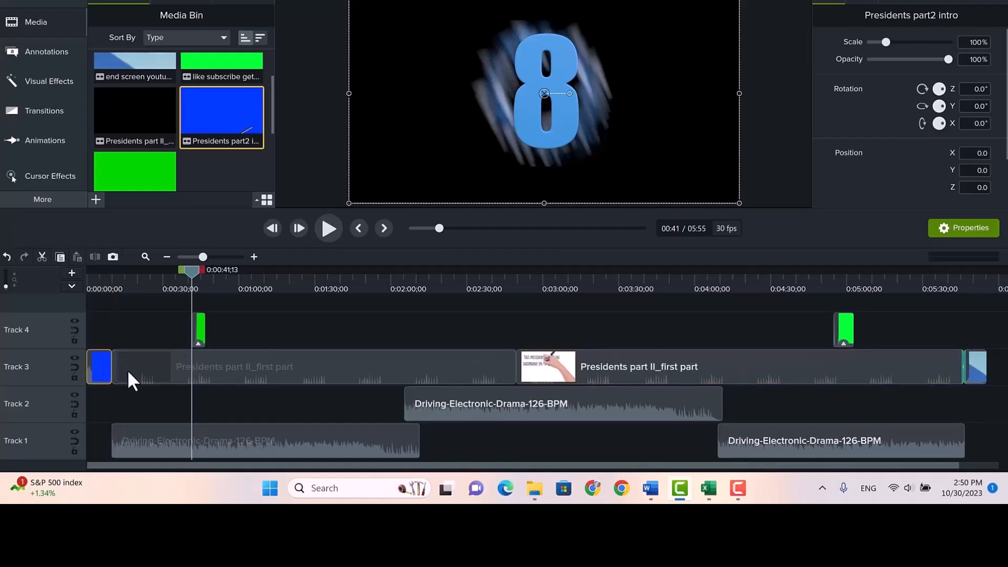
left_click(127, 369)
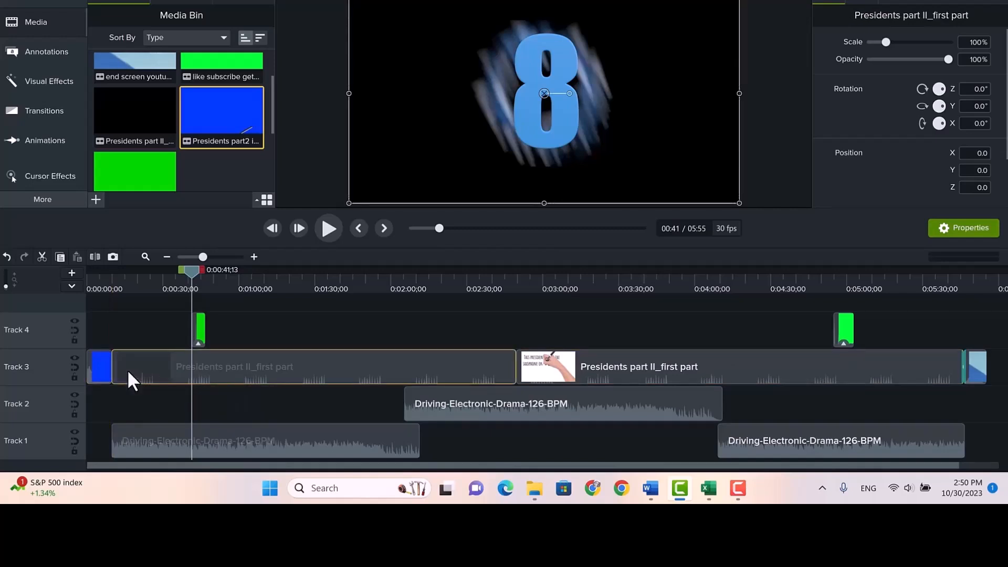
left_click(569, 368)
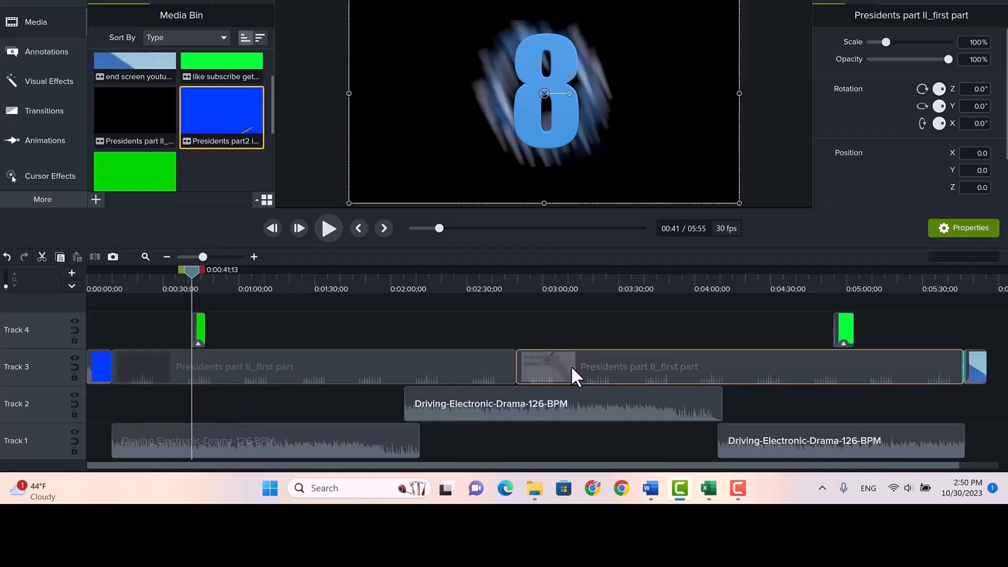
Step: Try to nudge the end screen clip and the intro clip individually along Track 3
left_click(978, 367)
left_click_drag(983, 369, 969, 376)
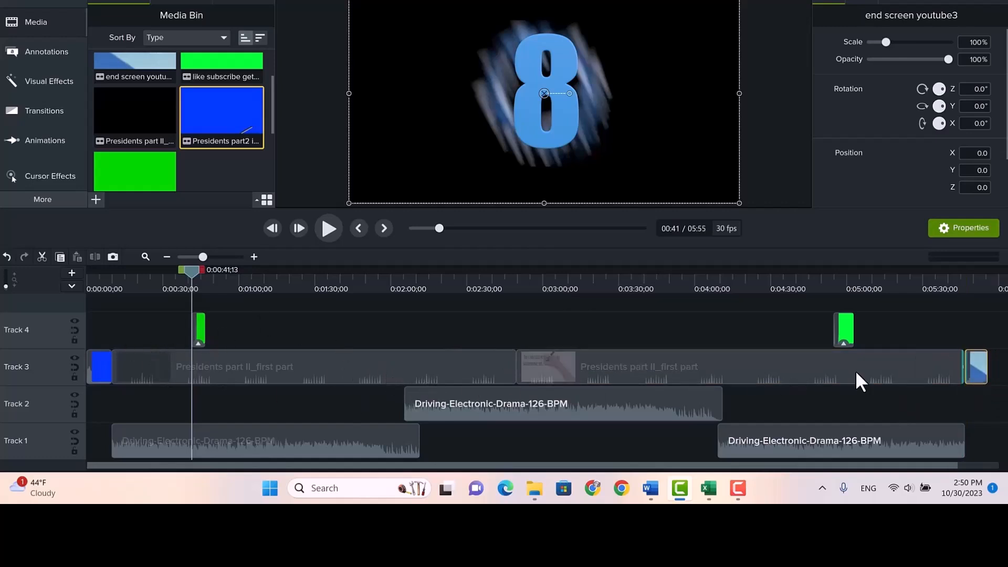
left_click(102, 361)
left_click_drag(101, 361, 104, 362)
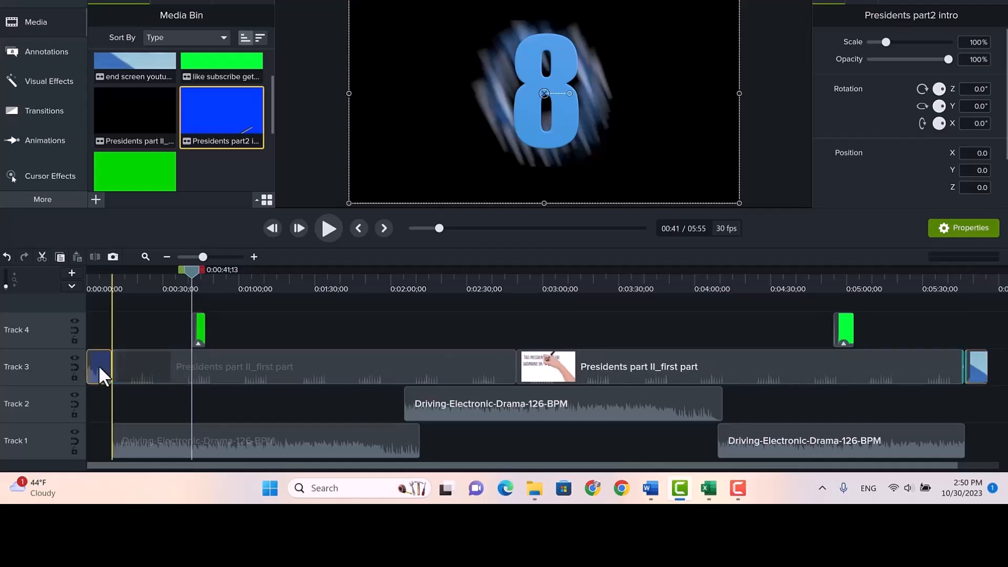
left_click_drag(116, 367, 104, 368)
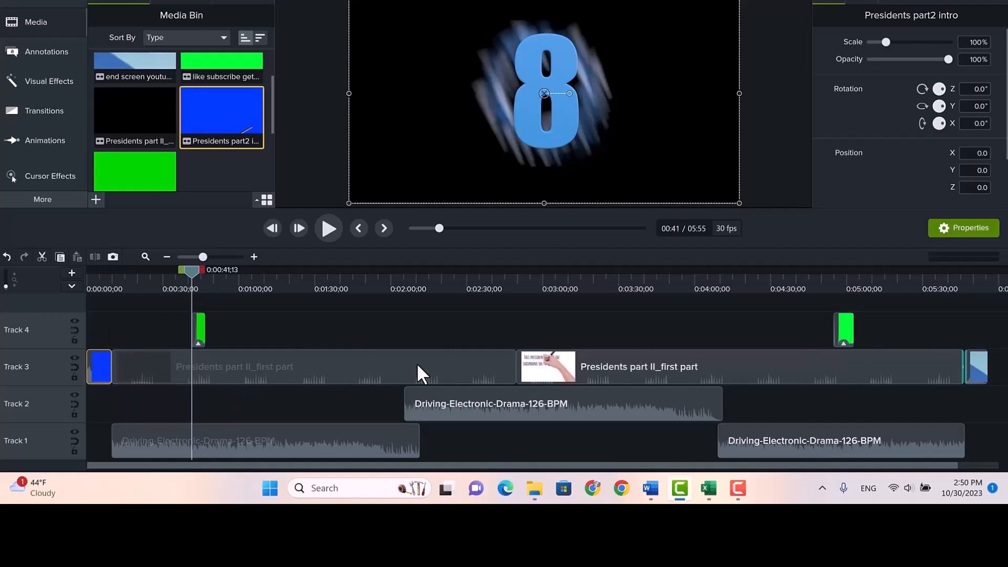
Step: Select all clips on Track 3, move them together about 13 seconds later, and undo the move
left_click(326, 363, "ctrl")
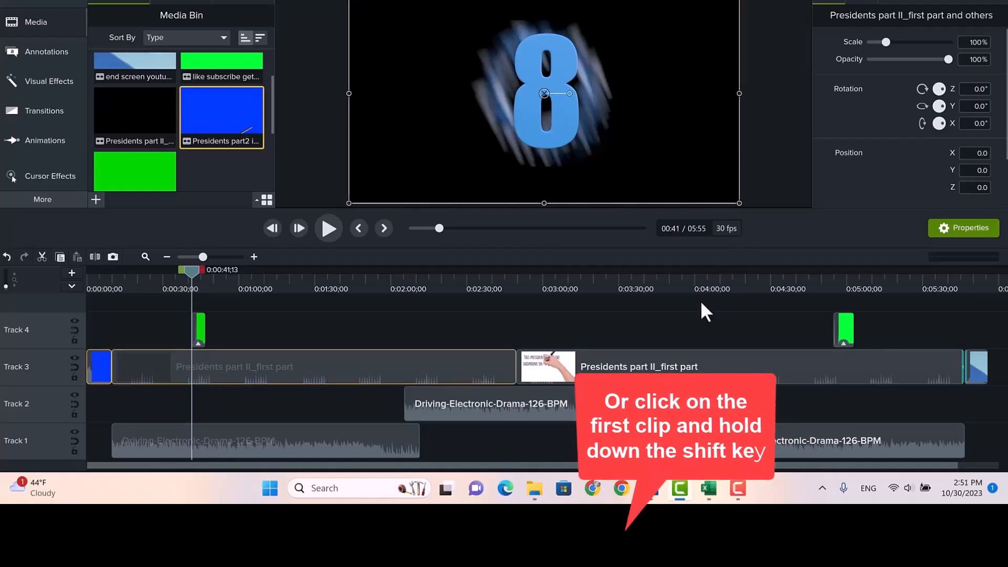
left_click(973, 369, "shift")
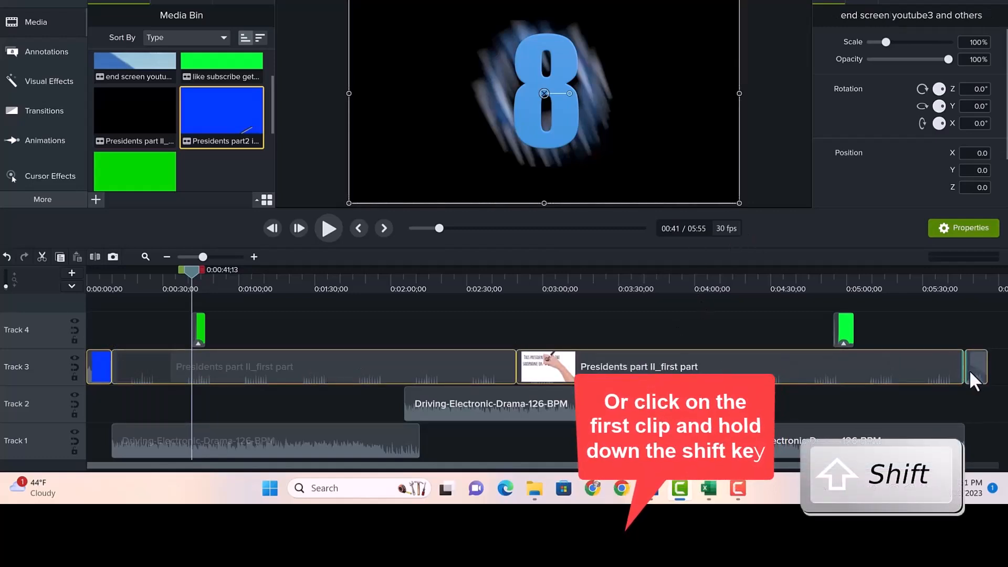
left_click(105, 367, "shift")
mouse_move(109, 369)
left_mouse_down()
mouse_move(130, 376)
mouse_move(121, 372)
left_mouse_up()
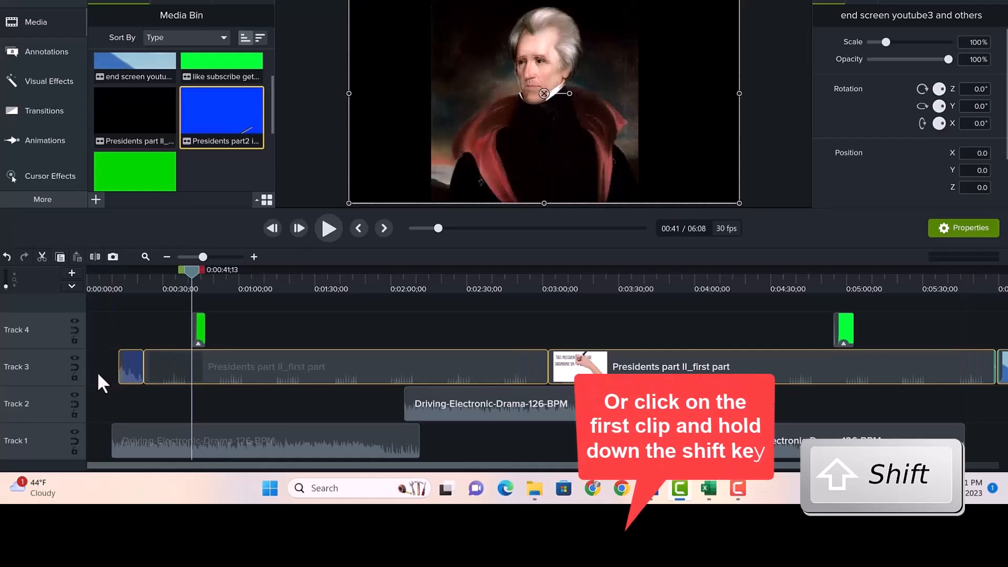
key("ctrl+z")
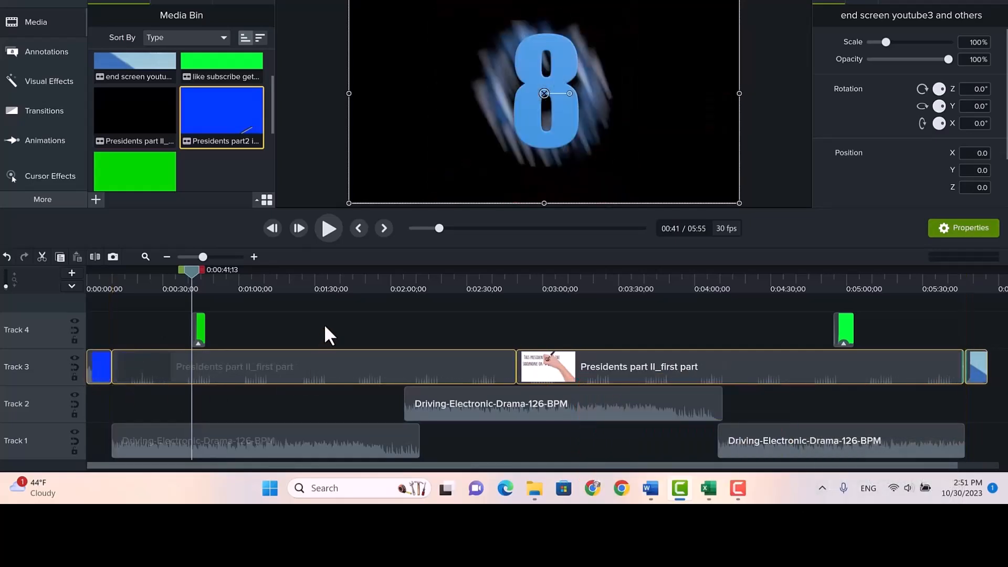
left_click(325, 327)
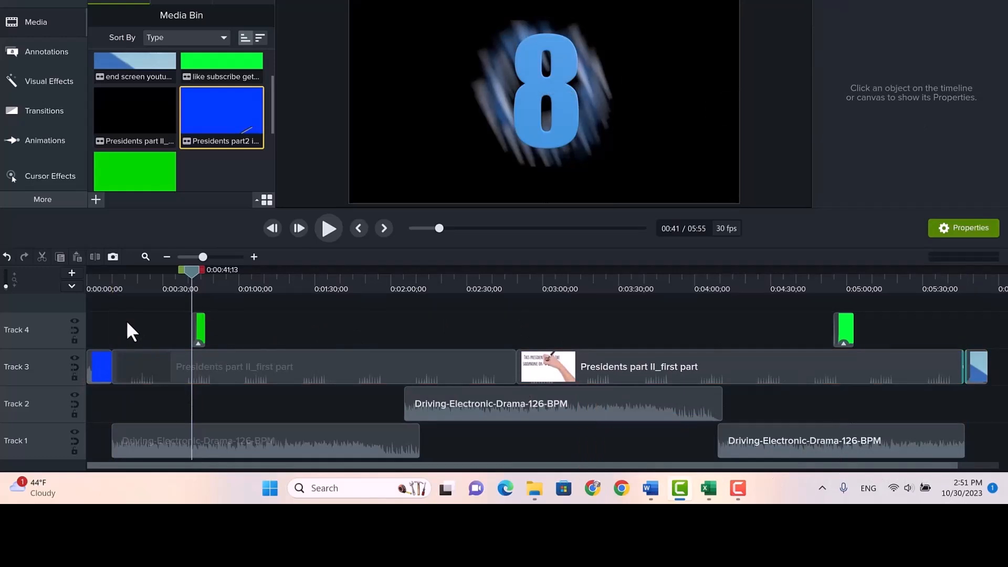
Step: Select the intro, the first Track 4 clip, the first Track 1 music clip and the Track 2 music clip, and try moving them together
left_click(103, 367)
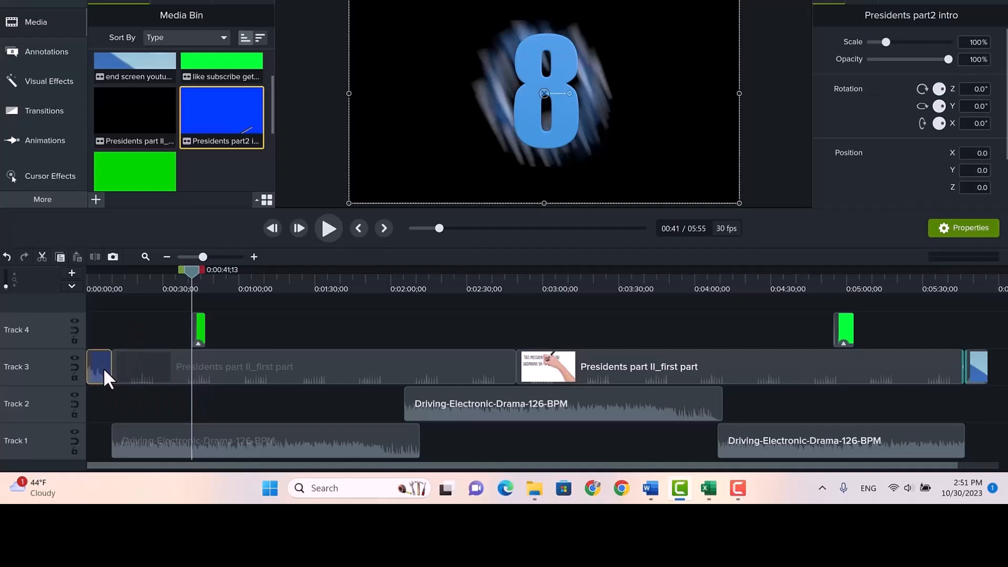
left_click(200, 335)
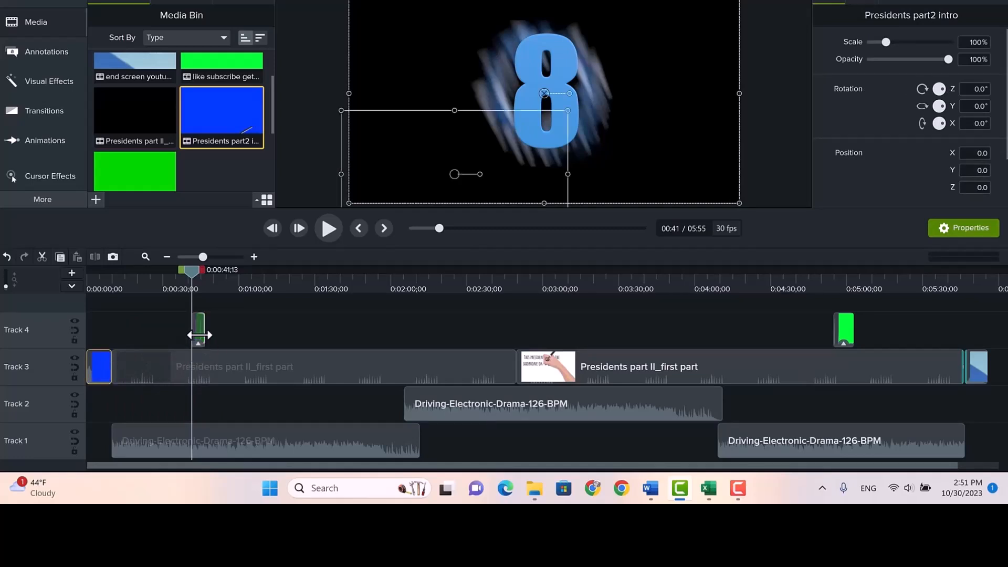
left_click(173, 439, "ctrl")
left_click(409, 406, "ctrl")
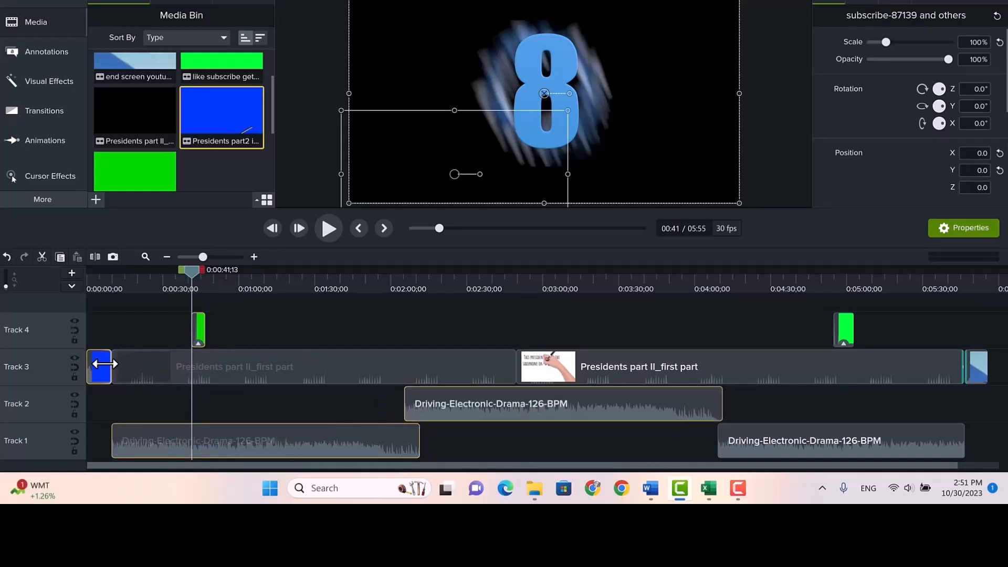
left_click_drag(100, 367, 108, 367)
left_click_drag(170, 378, 66, 374)
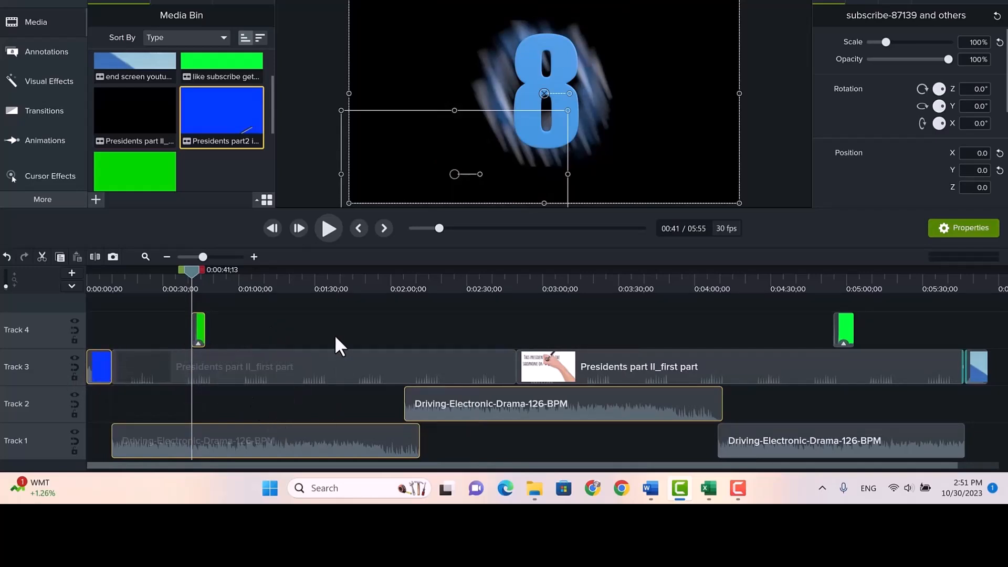
left_click(299, 324)
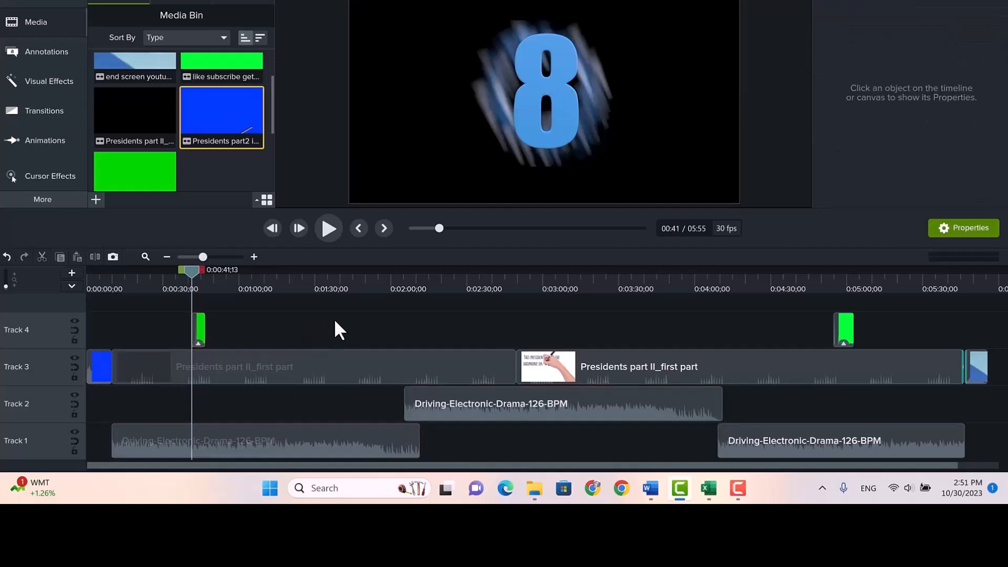
Step: Move the Track 2 music clip about 2 seconds later and try nudging the first Track 1 music clip
left_click(508, 399)
mouse_move(581, 393)
left_mouse_down()
mouse_move(503, 390)
mouse_move(588, 402)
left_mouse_up()
left_click(571, 442)
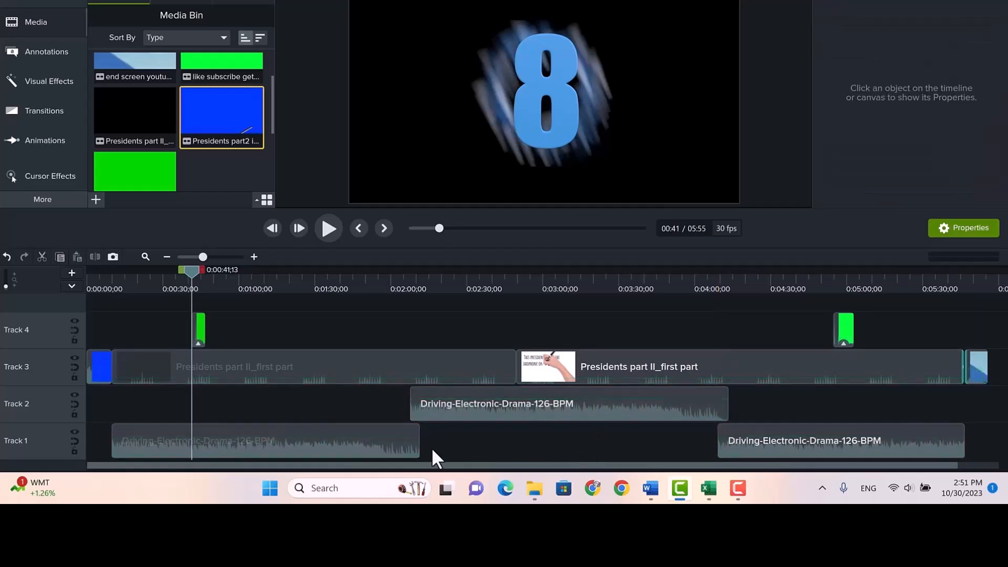
left_click(350, 433)
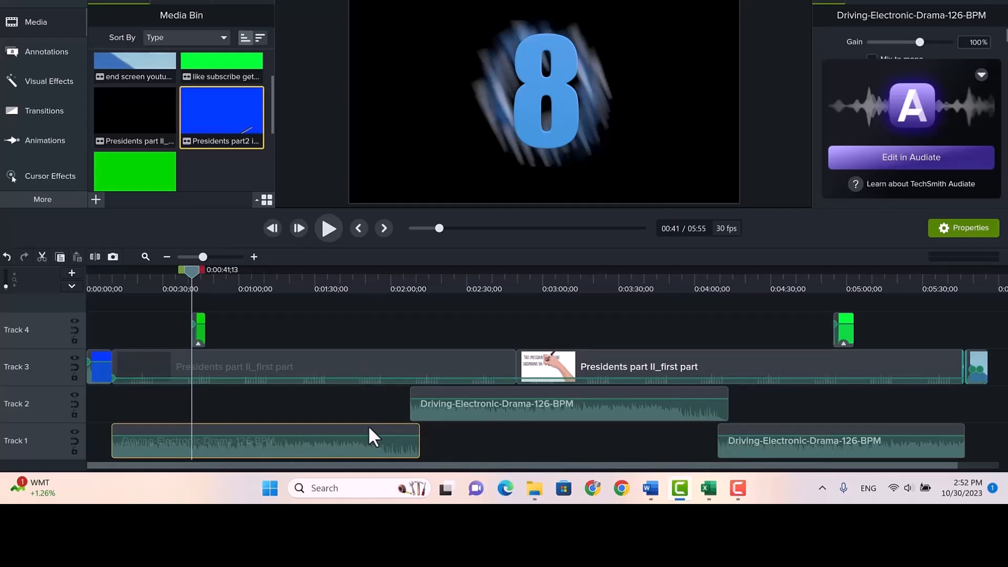
mouse_move(365, 425)
left_mouse_down()
mouse_move(420, 431)
mouse_move(369, 430)
left_mouse_up()
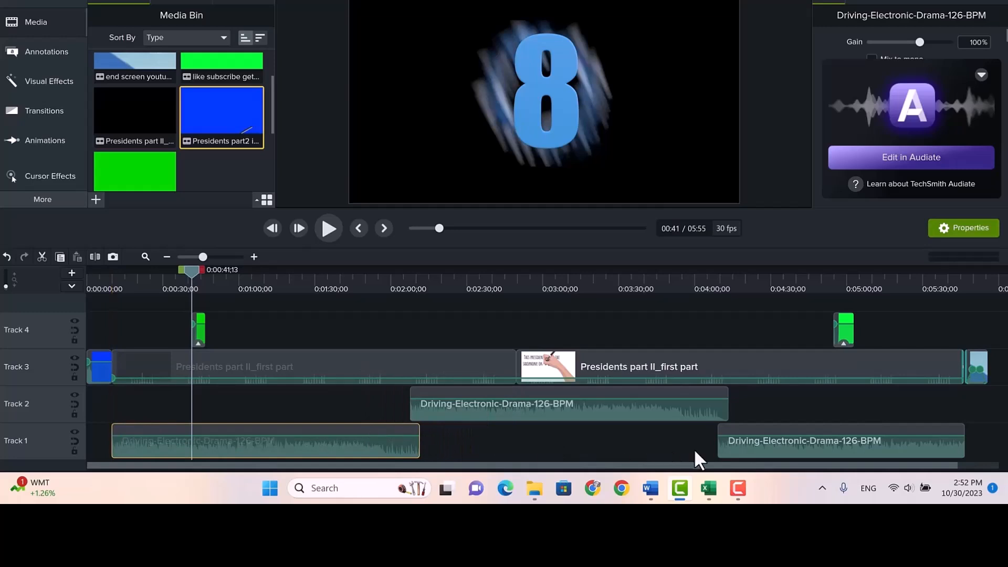
left_click(379, 407)
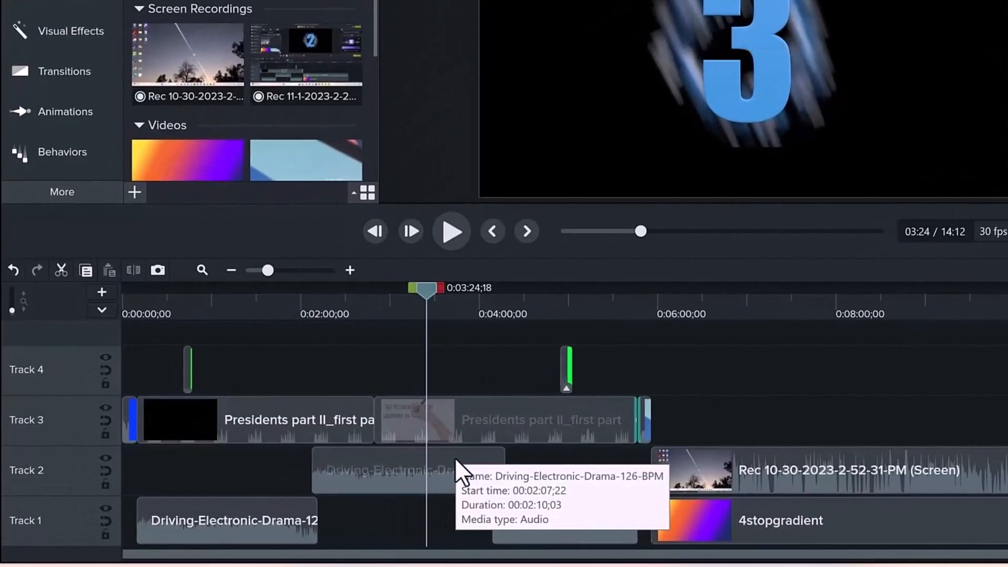
Step: Trim the end of the Track 2 music clip to the start of the second Track 1 music clip, and undo the trim
left_click(424, 466)
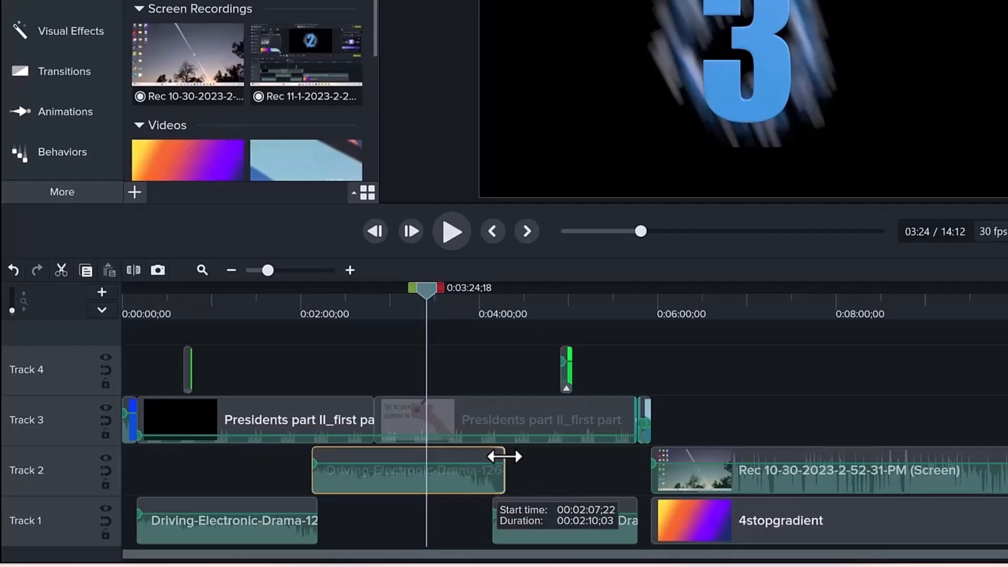
left_click_drag(504, 456, 480, 456)
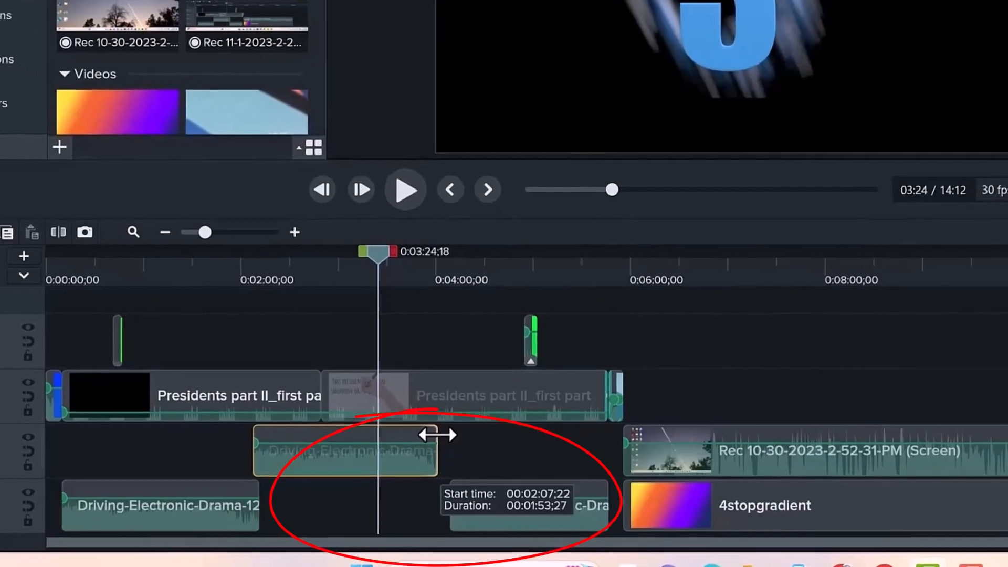
left_click_drag(437, 435, 422, 436)
left_click_drag(341, 397, 383, 398)
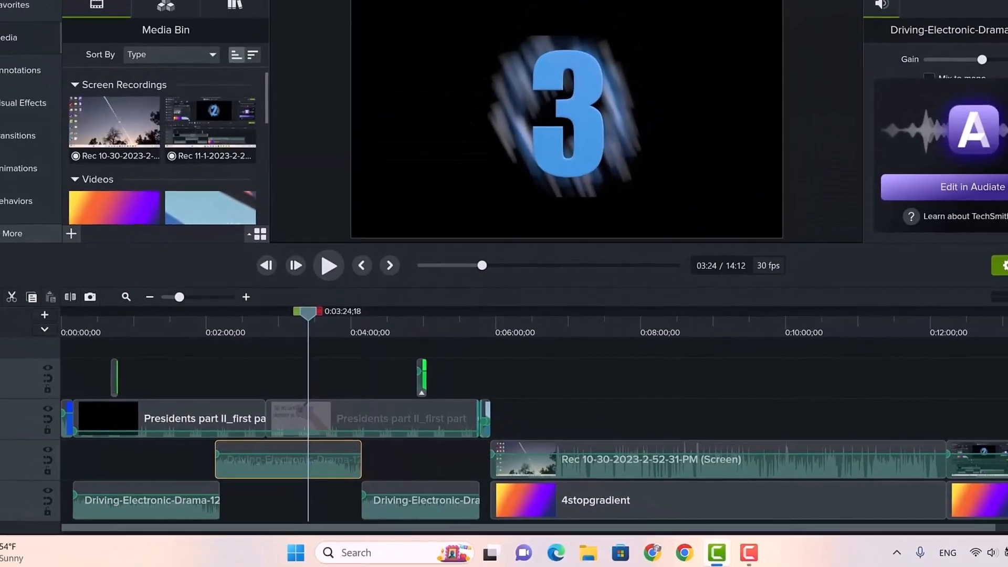
left_click(33, 9)
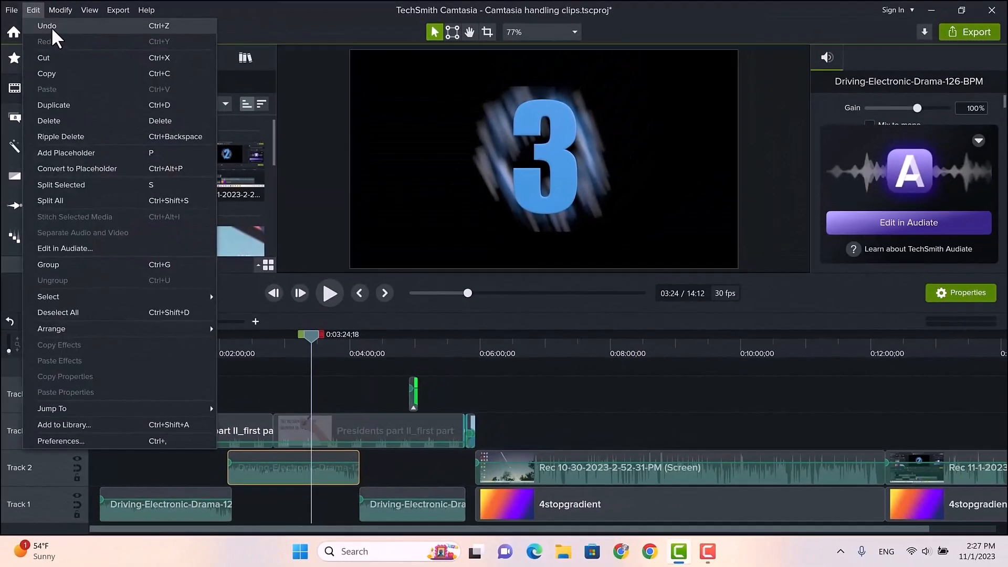
left_click(47, 26)
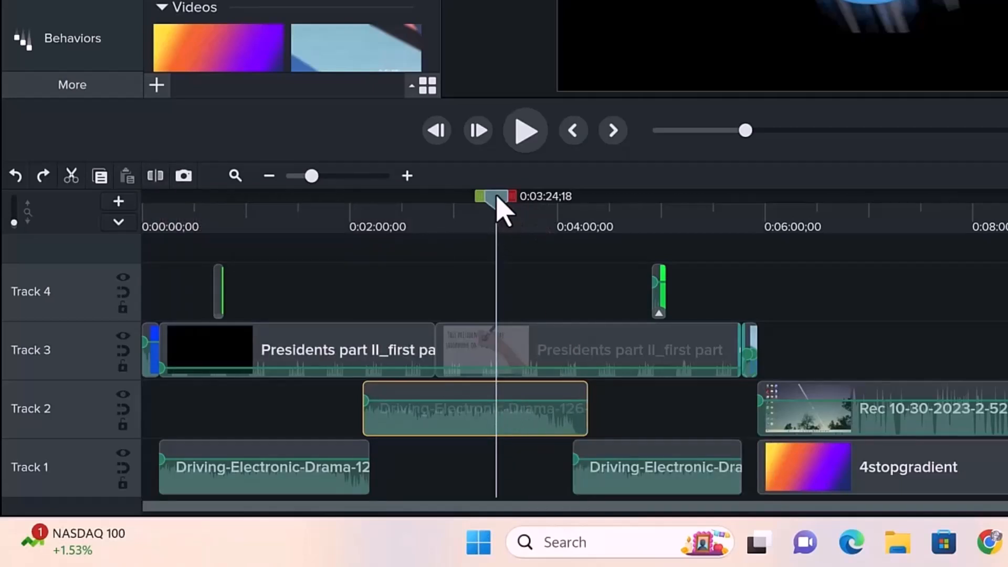
Step: Split the Track 2 music clip at 0:04:10;02 and delete the short piece after the cut
left_click_drag(497, 200, 584, 219)
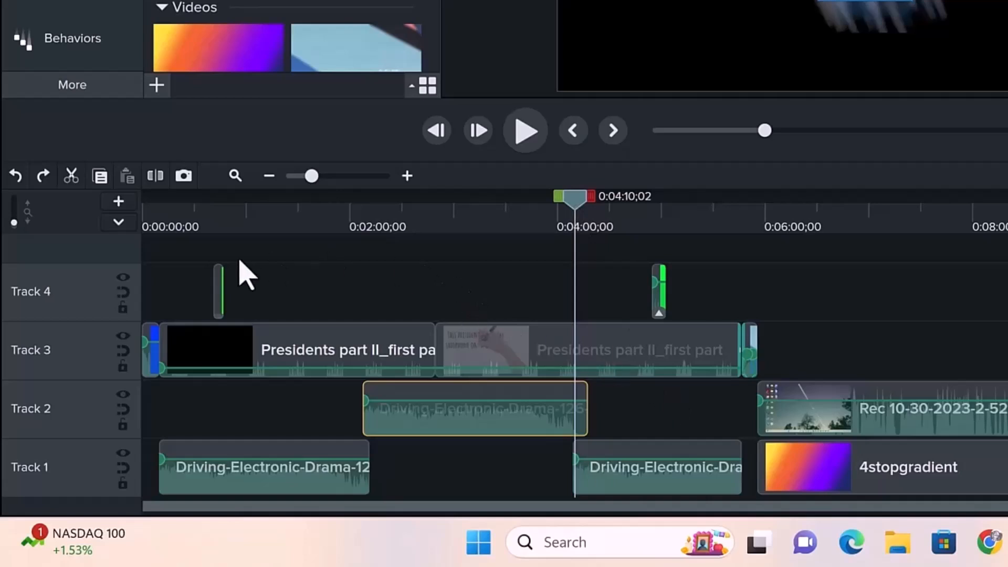
left_click(155, 177)
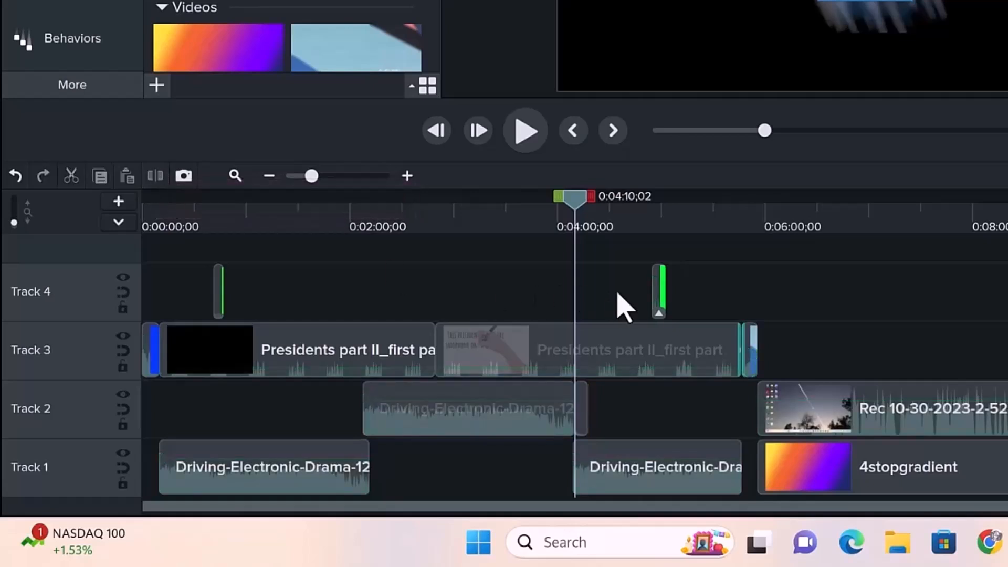
left_click_drag(568, 198, 543, 223)
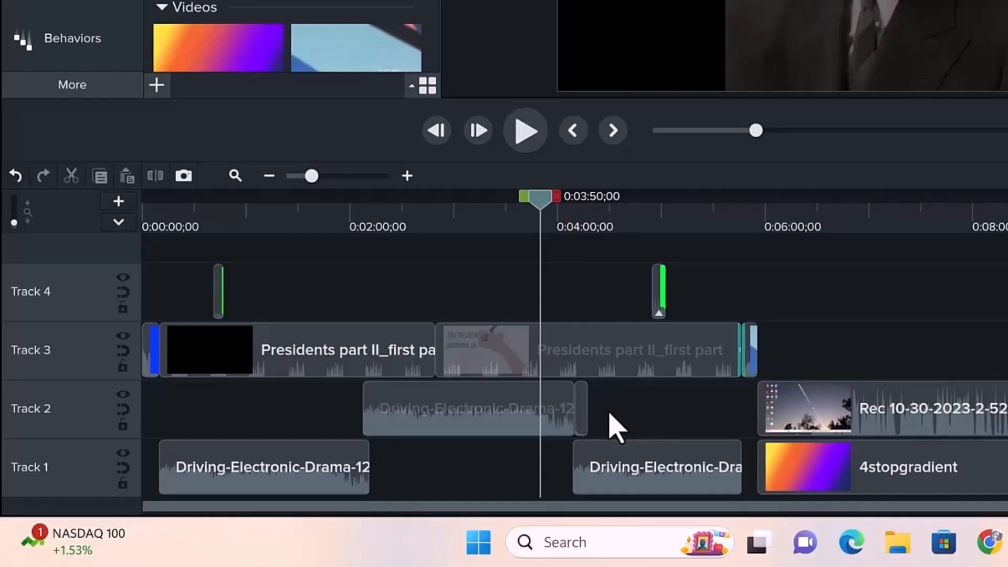
left_click(581, 417)
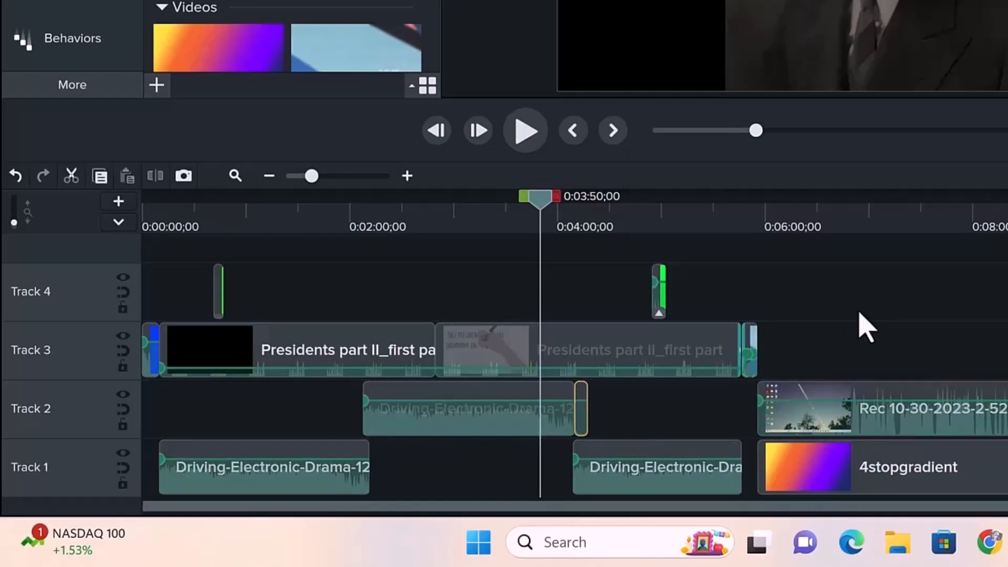
key("Delete")
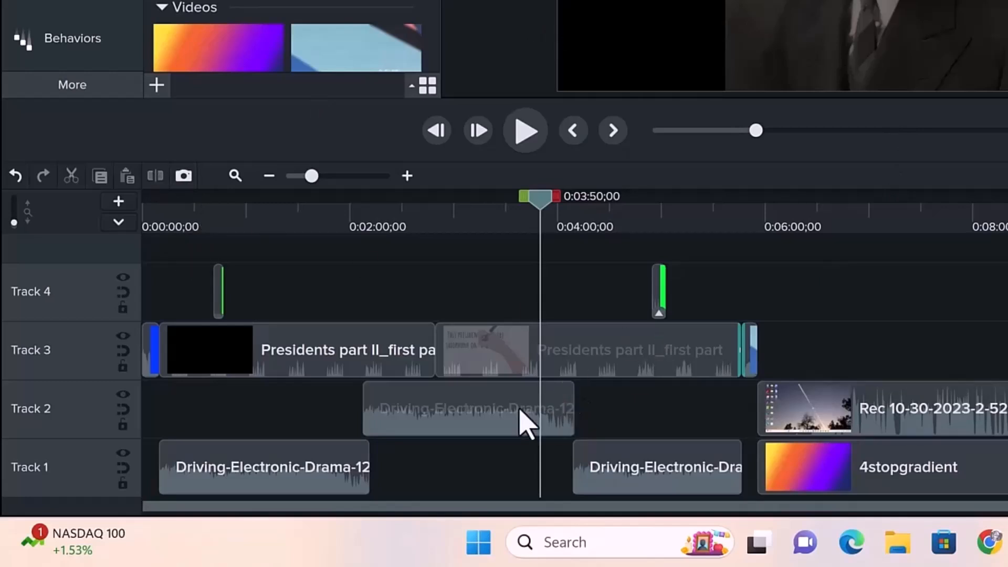
Step: Trim about 10 seconds off the end of the remaining Track 2 music clip
left_click(567, 415)
left_click_drag(568, 415, 550, 415)
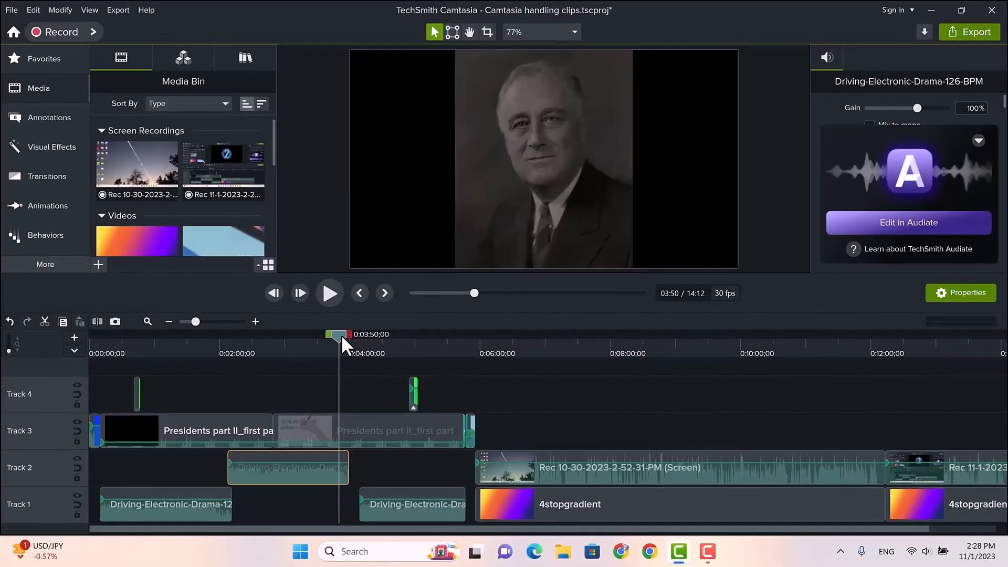
left_click_drag(342, 335, 341, 381)
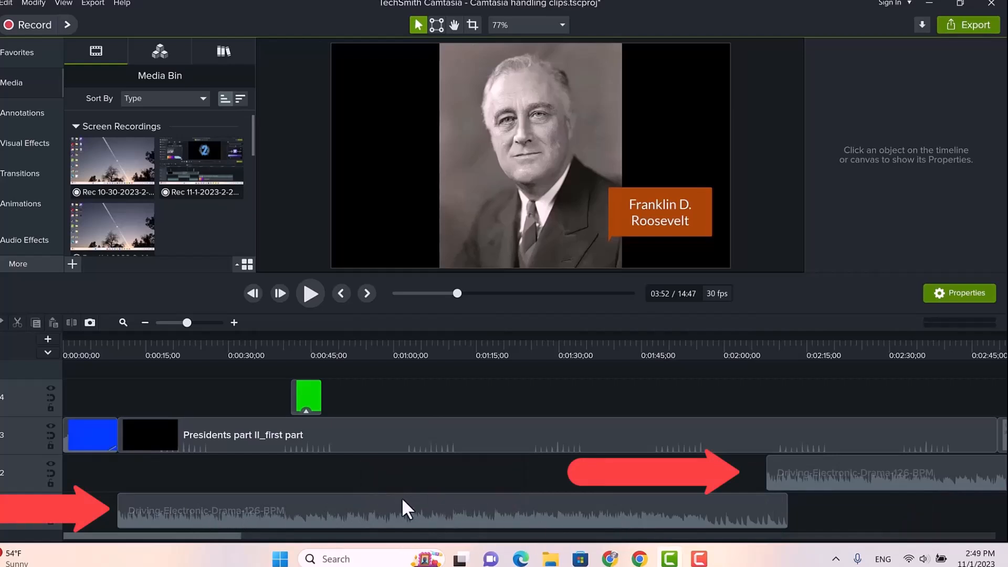
Step: Lower the audio volume of the first Track 1 music clip and the Track 2 music clip
left_click(375, 505)
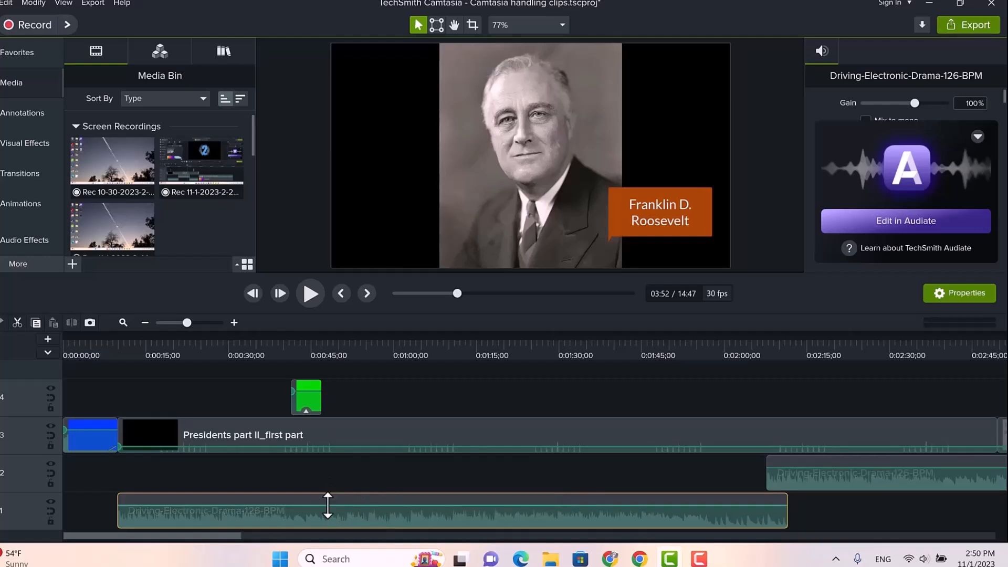
left_click_drag(328, 506, 340, 513)
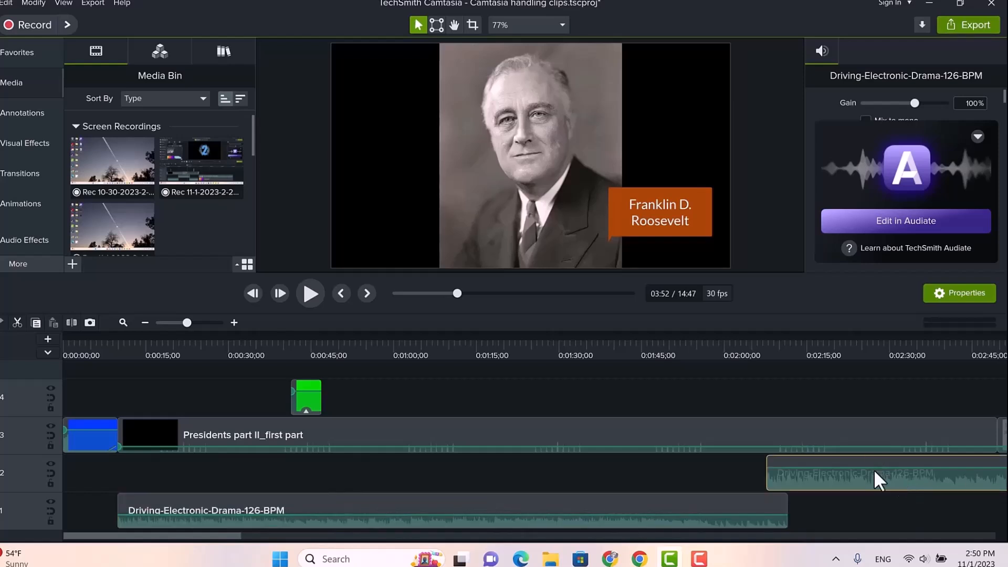
left_click_drag(870, 467, 870, 476)
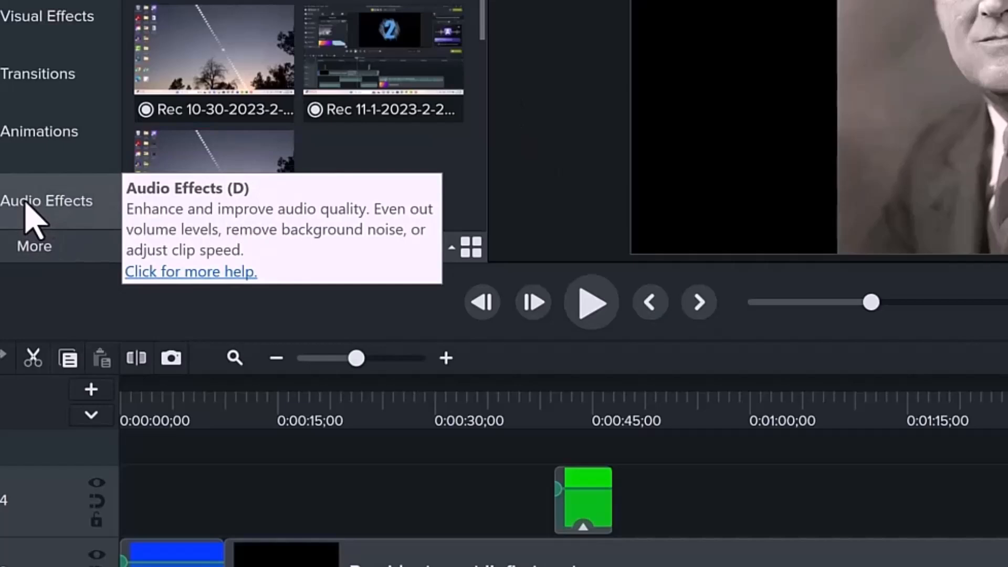
Step: Apply the Fade In audio effect to the first Driving-Electronic-Drama-126-BPM clip on Track 1
left_click(28, 252)
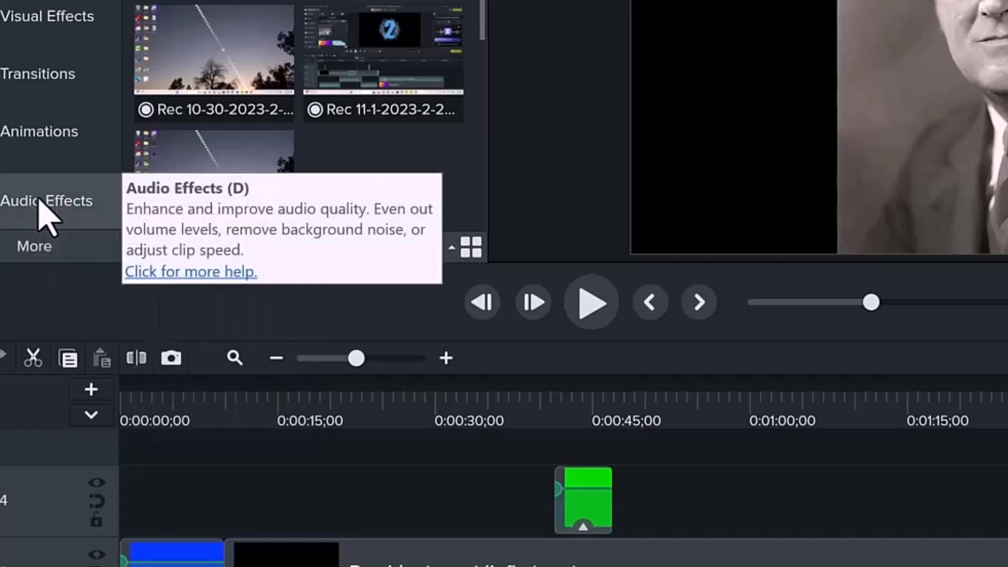
left_click(39, 202)
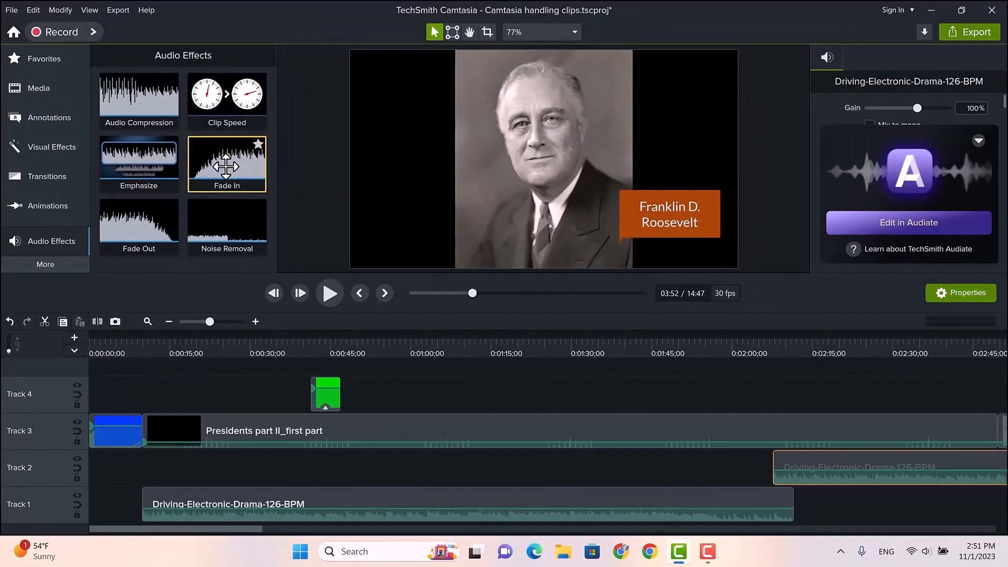
left_click_drag(226, 167, 202, 502)
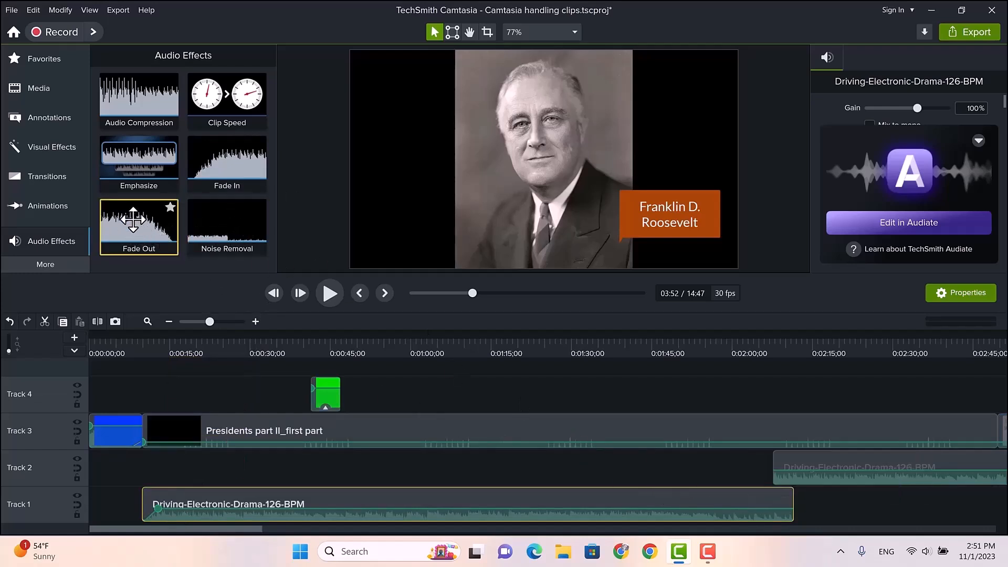
Step: Apply the Fade Out audio effect to the first Track 1 music clip and lengthen both its fade-in and its fade-out
left_click_drag(182, 274, 751, 496)
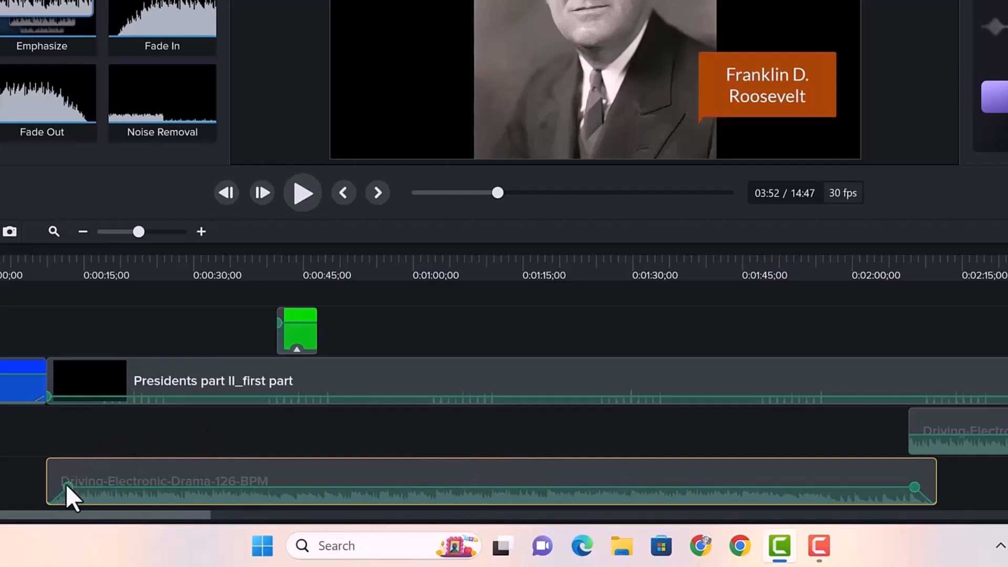
left_click_drag(67, 483, 92, 483)
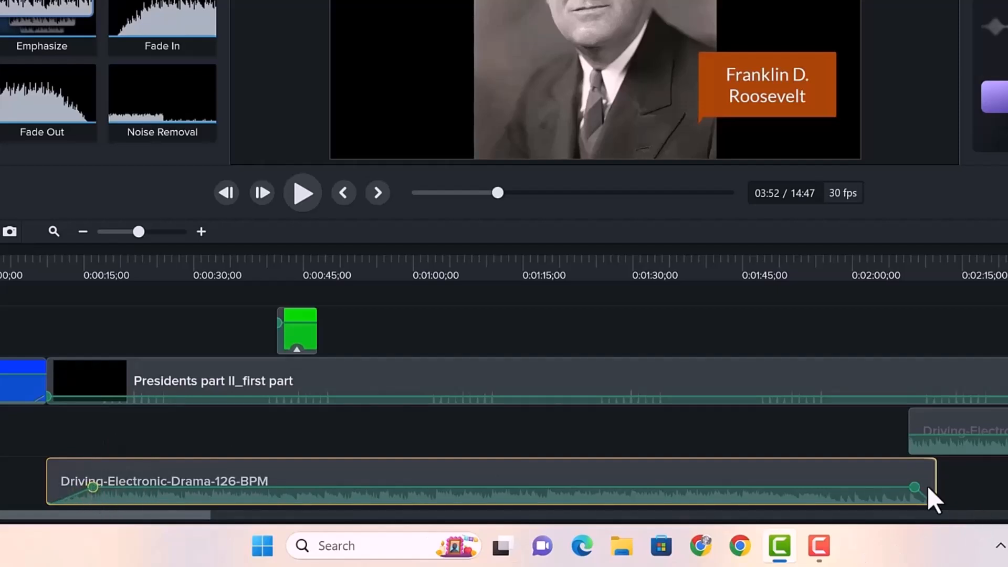
left_click_drag(915, 488, 885, 490)
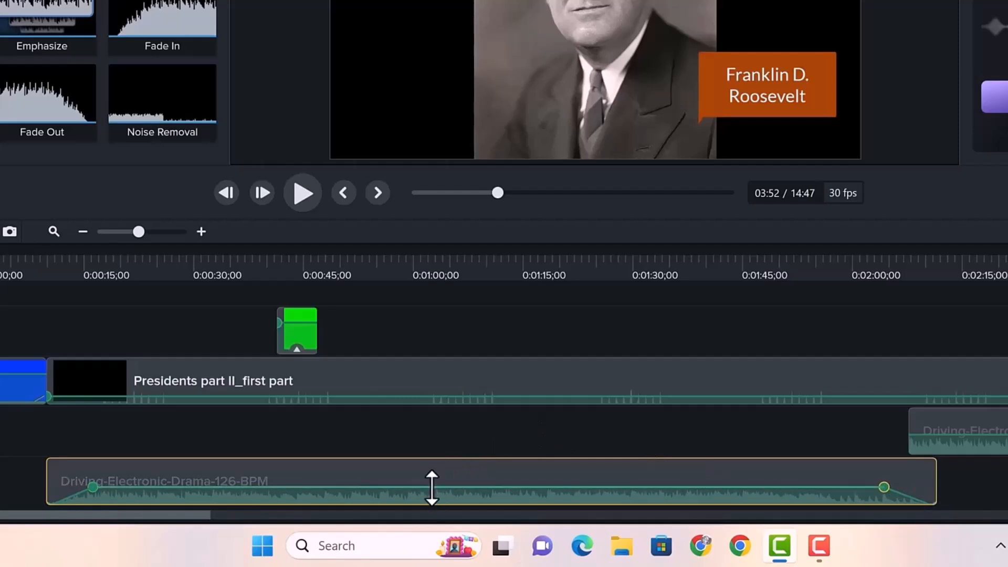
Step: Raise the audio level of the first Track 1 music clip to 70% and lower it slightly again
left_click_drag(432, 487, 431, 483)
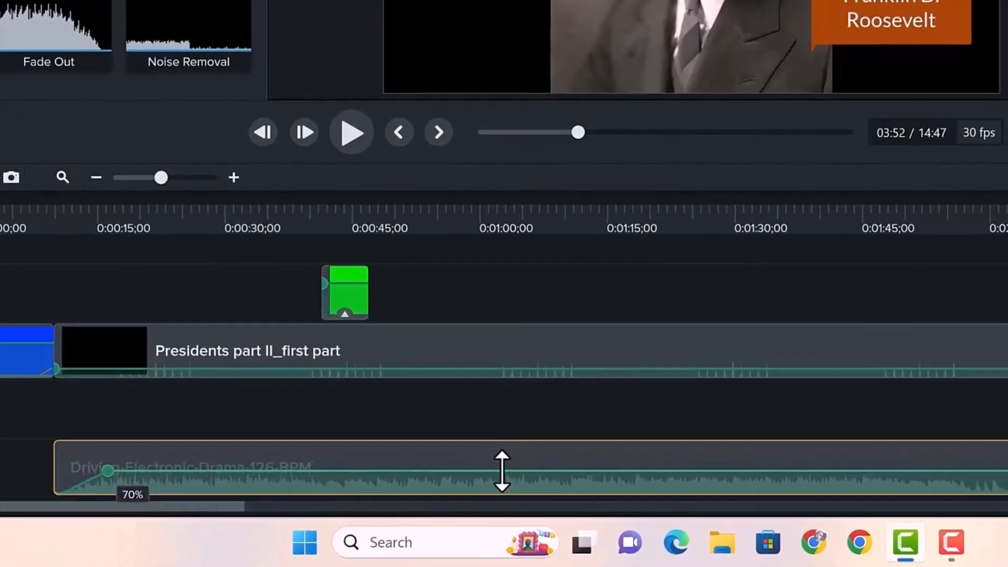
left_click_drag(501, 471, 501, 477)
left_click_drag(791, 424, 794, 426)
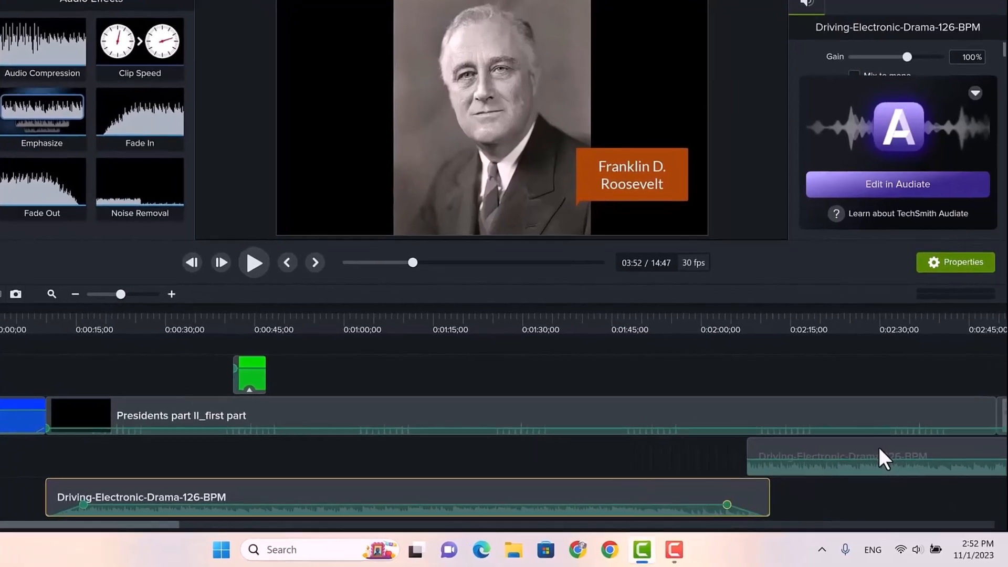
Step: Apply the Fade In audio effect to the Track 2 music clip and move the clip slightly earlier so it overlaps the Track 1 fade-out more
mouse_move(891, 463)
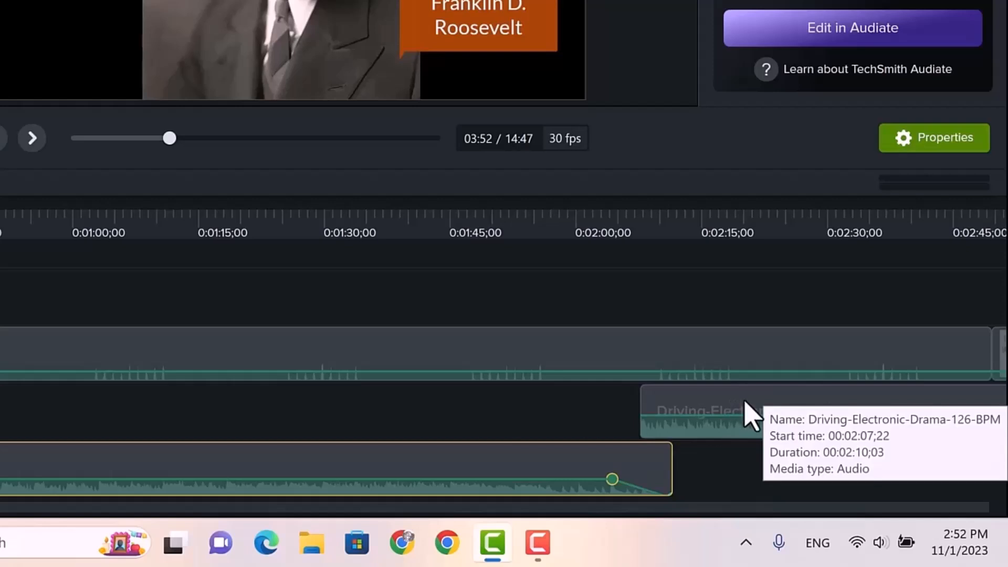
left_click(750, 414)
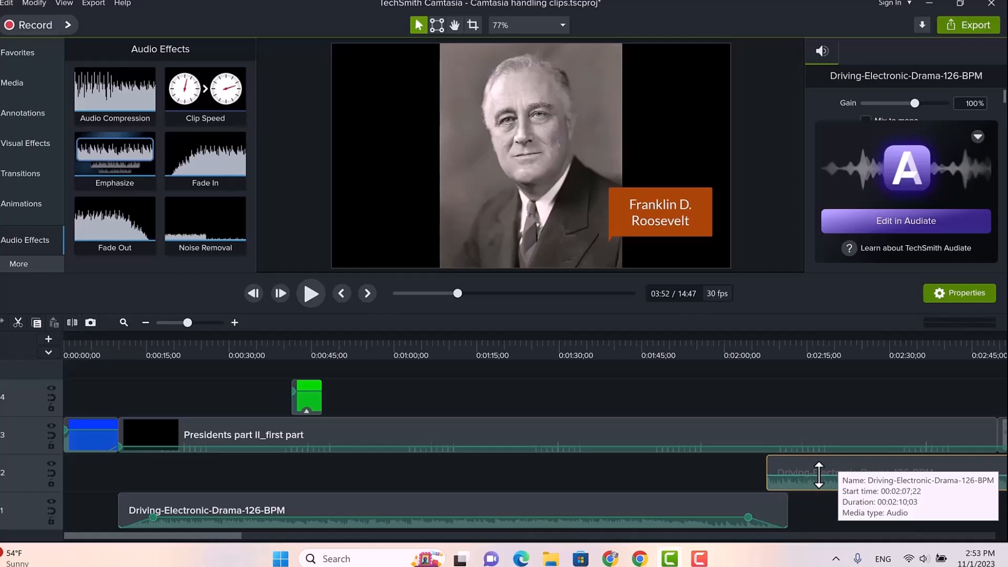
left_click_drag(207, 162, 790, 479)
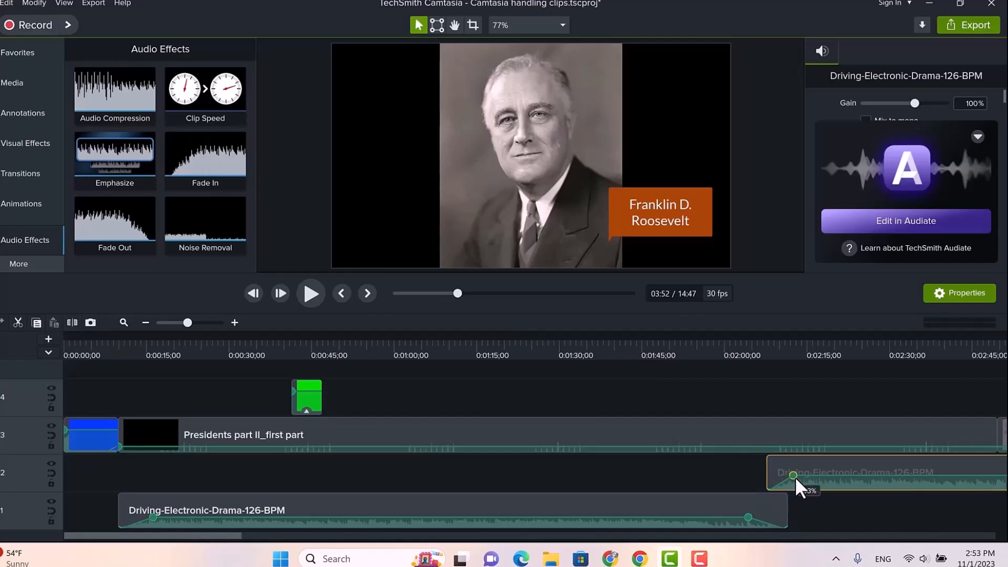
left_click_drag(775, 464, 761, 466)
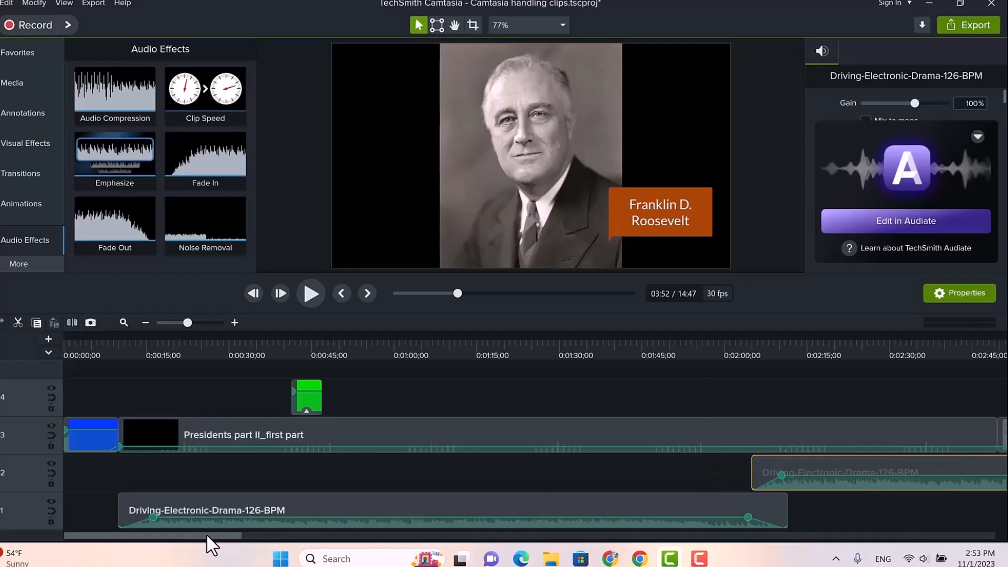
left_click_drag(207, 534, 364, 562)
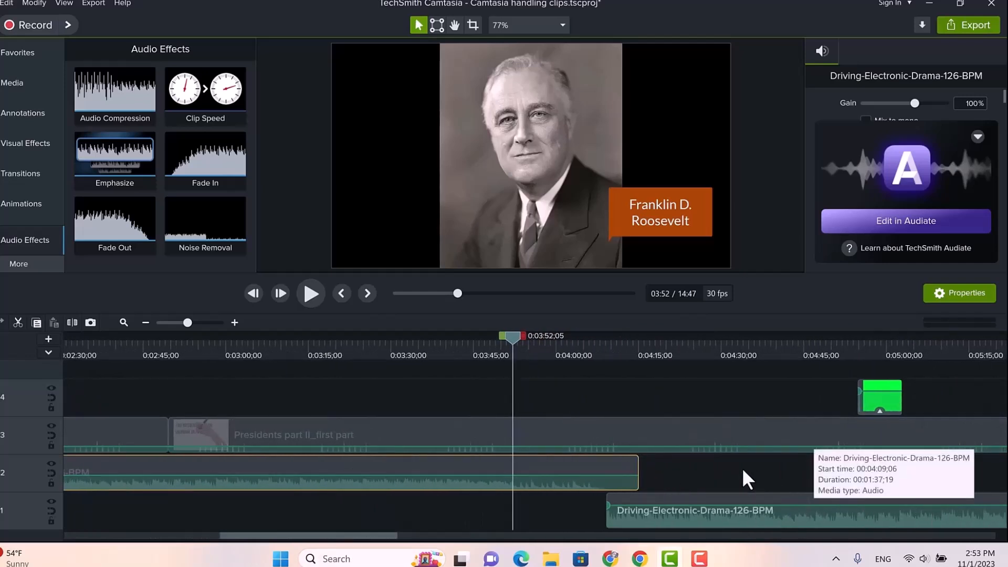
left_click_drag(371, 528, 195, 554)
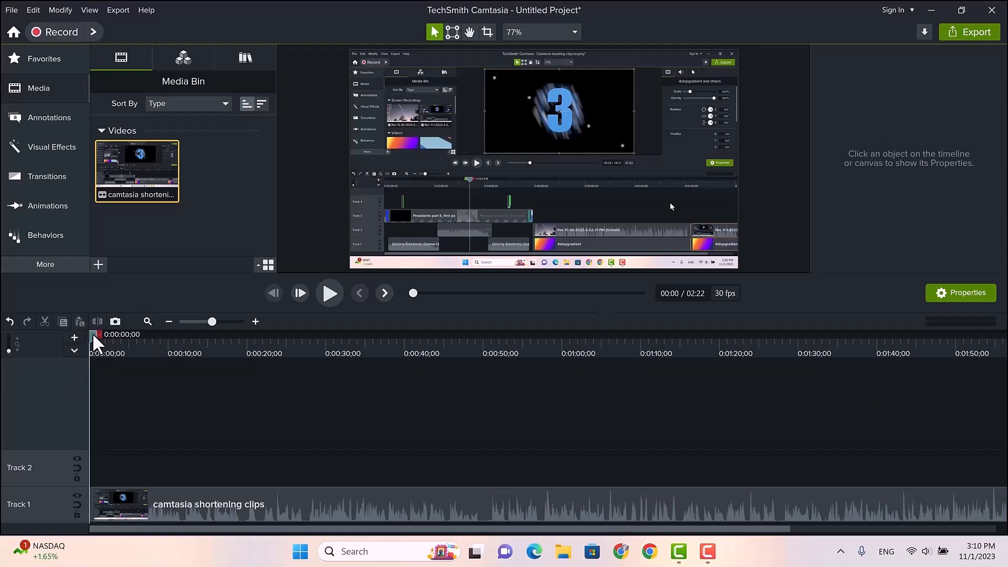
Step: Place the playhead at 0:00:11;08 and separate the audio and video of the camtasia shortening clips clip on Track 1
left_click_drag(94, 341, 183, 353)
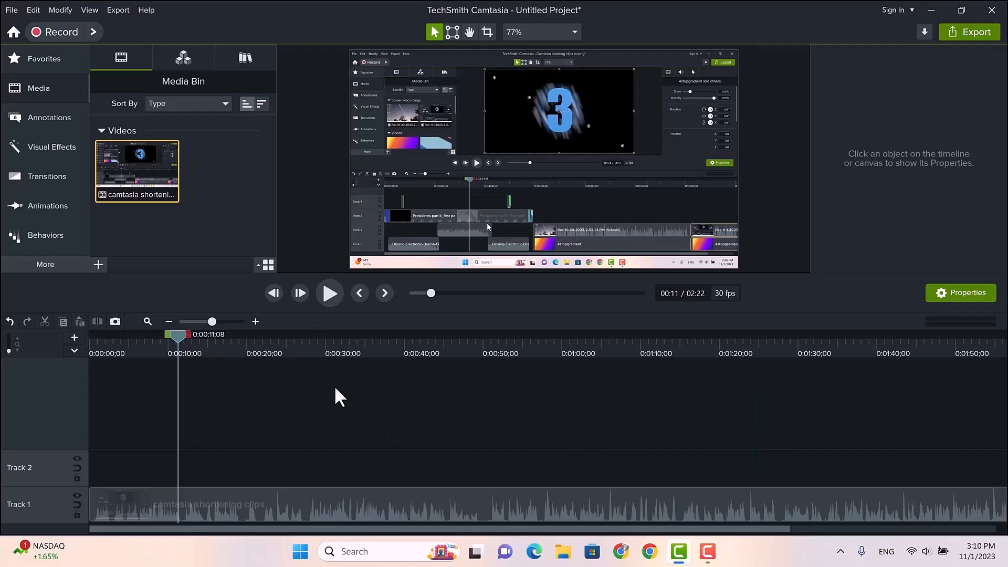
left_click(384, 500)
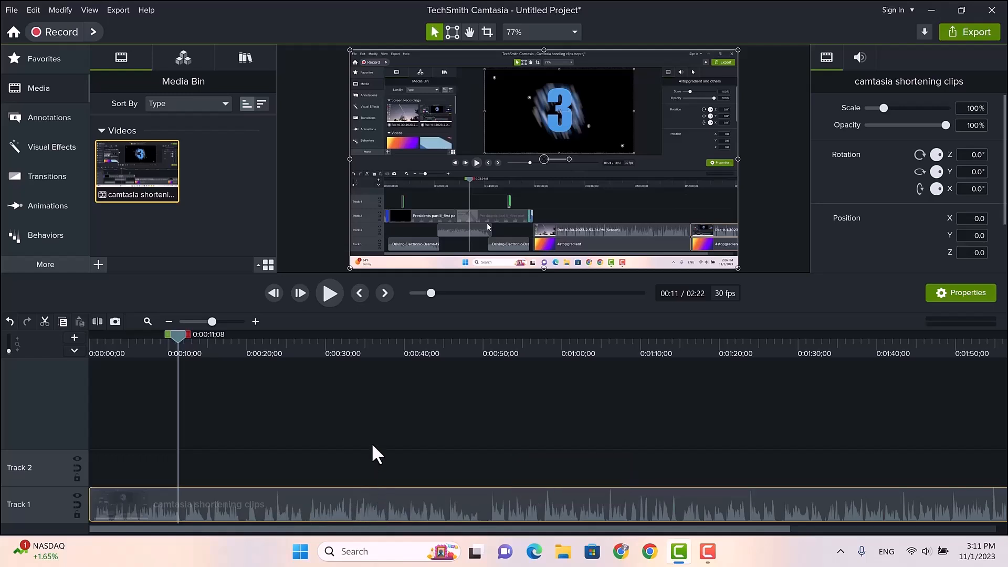
right_click(364, 502)
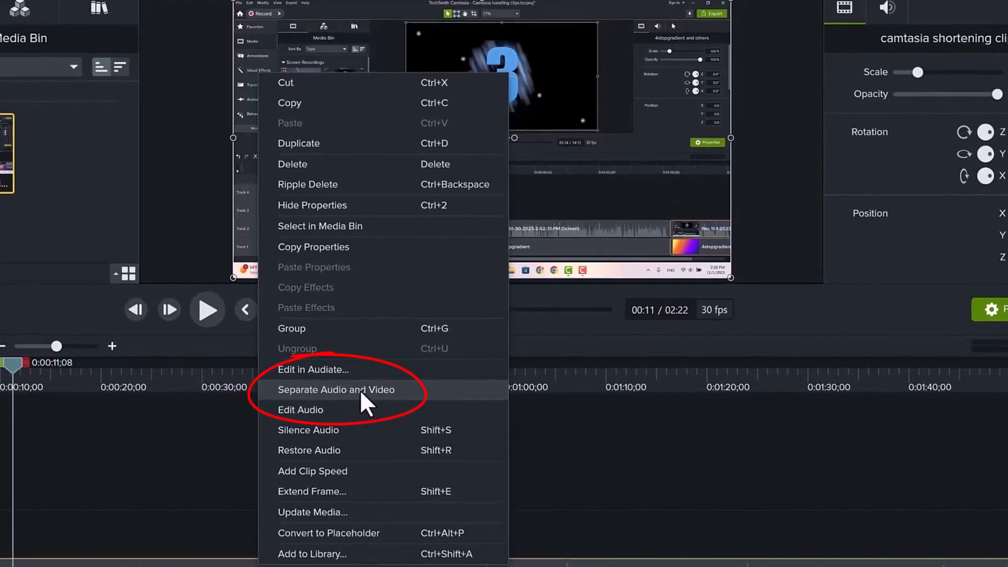
left_click(356, 392)
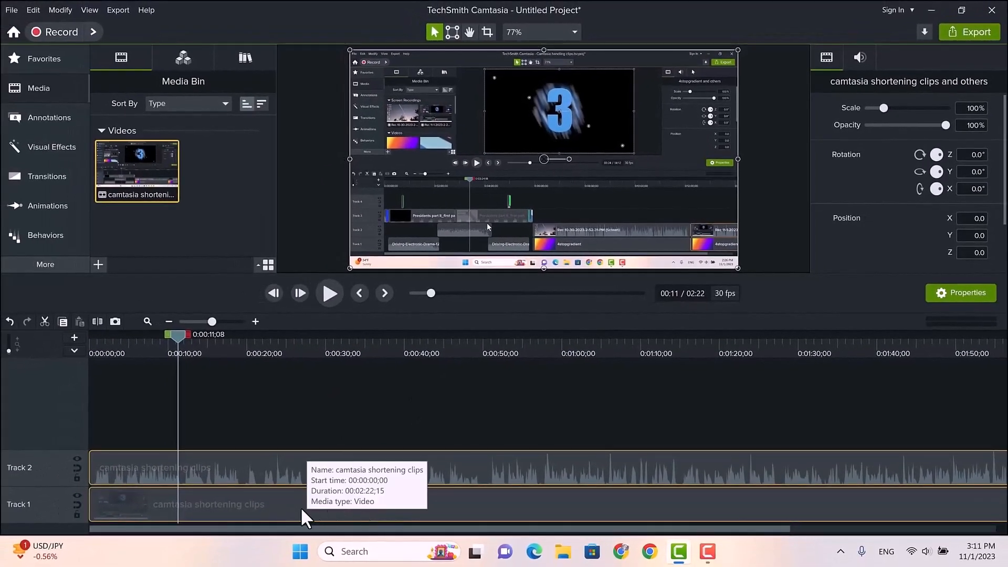
left_click(295, 508)
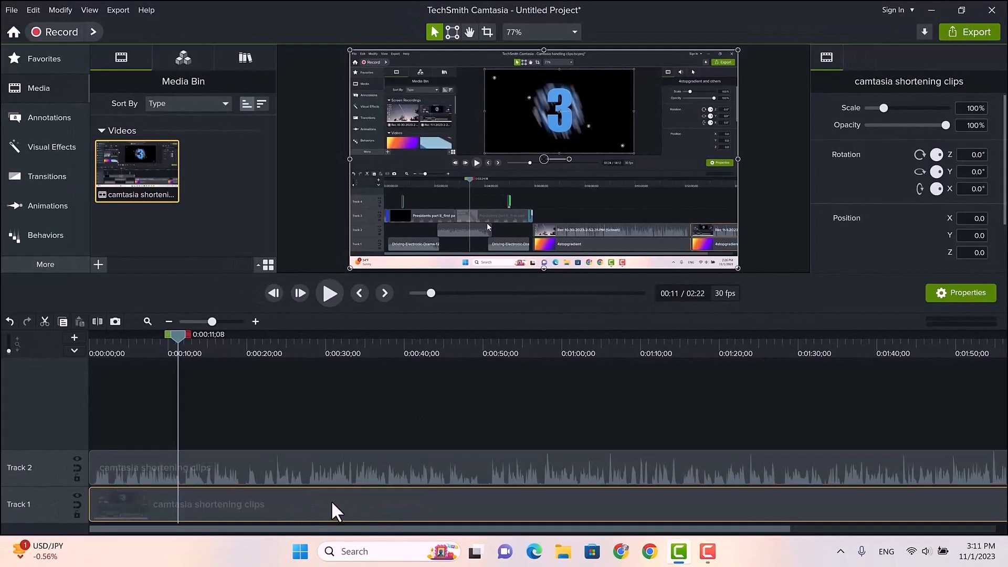
left_click(339, 459)
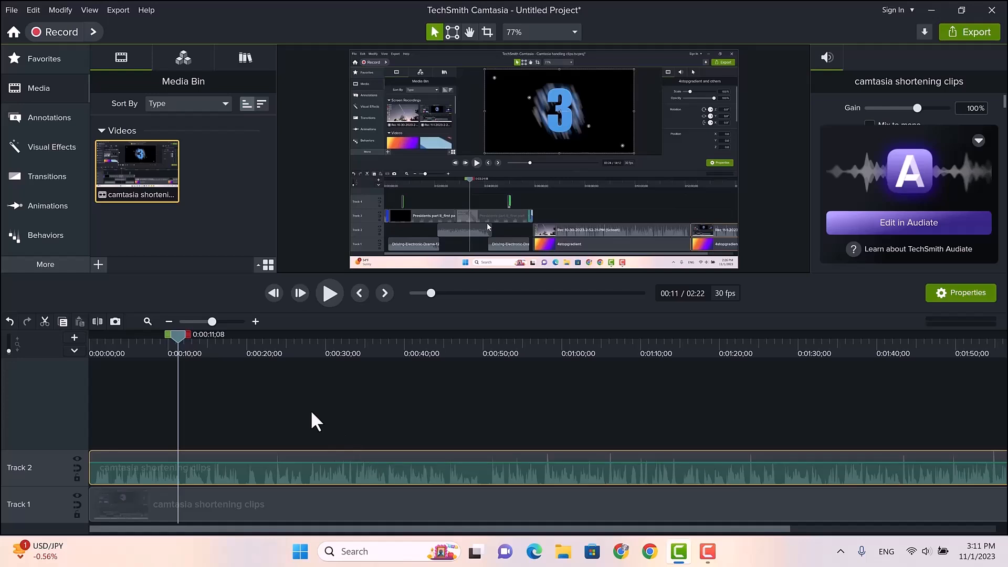
Step: Export only the project's audio to the Desktop as an MP3 file named audio example
left_click(117, 9)
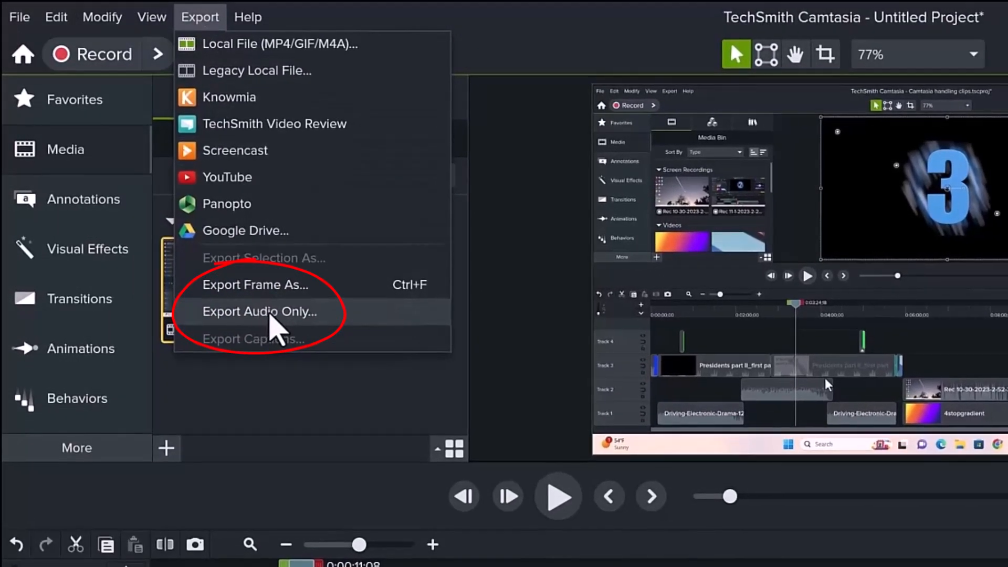
left_click(270, 320)
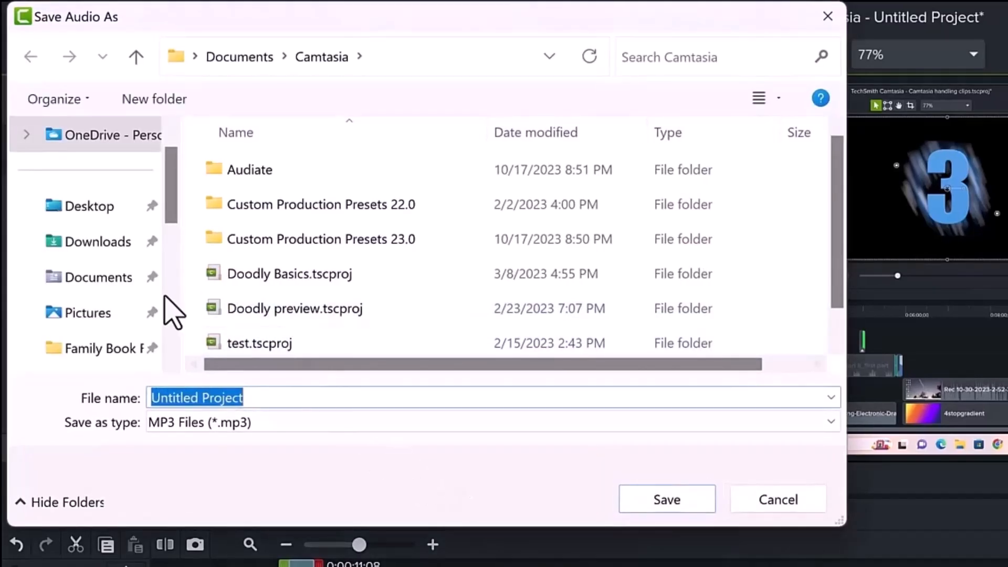
left_click(91, 209)
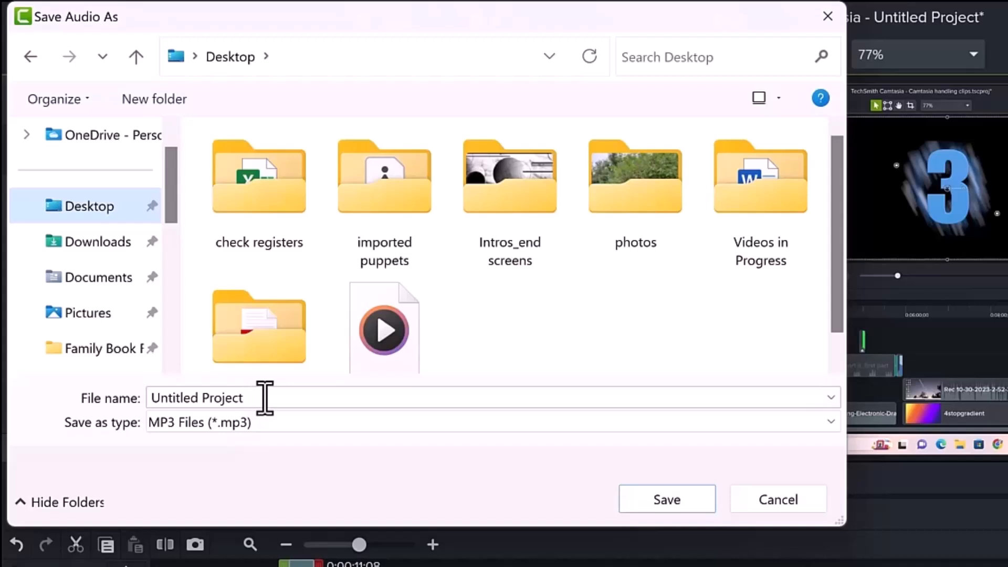
left_click(265, 398)
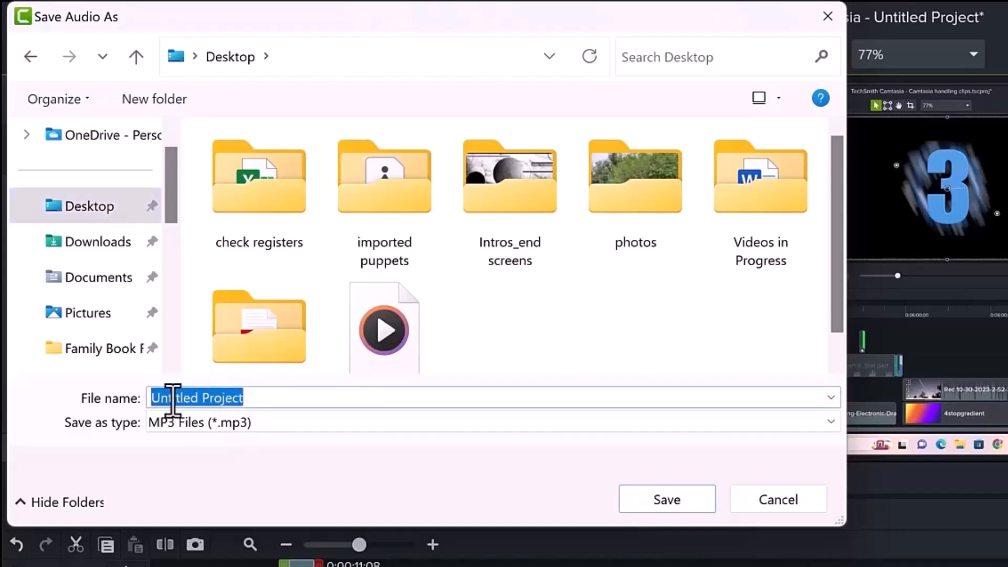
type("audio example")
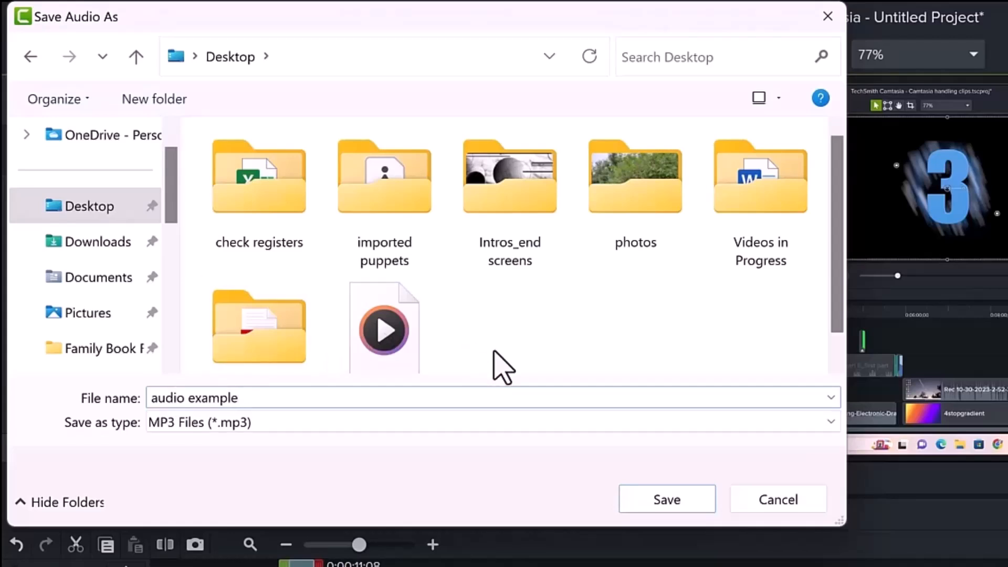
left_click(673, 497)
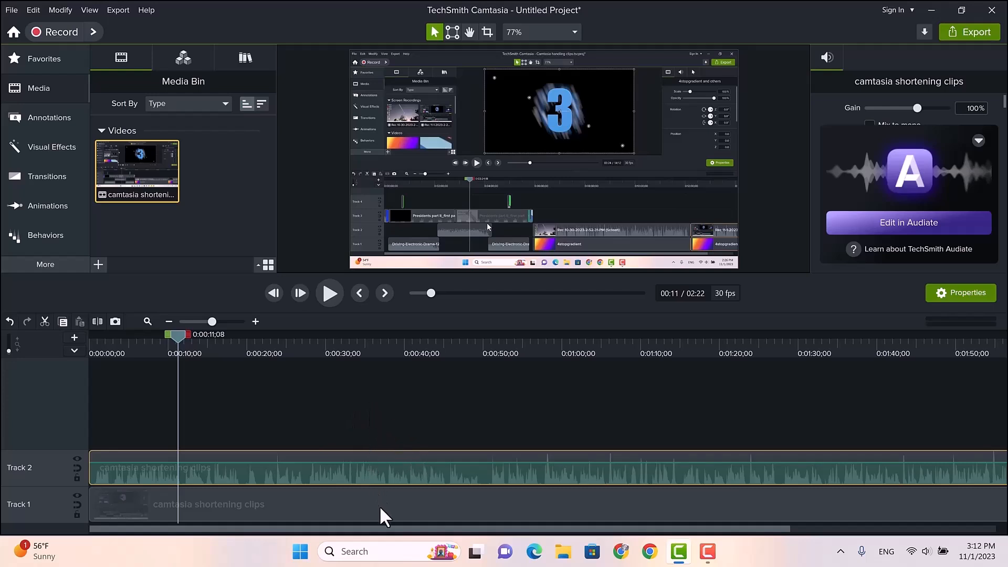
left_click(339, 414)
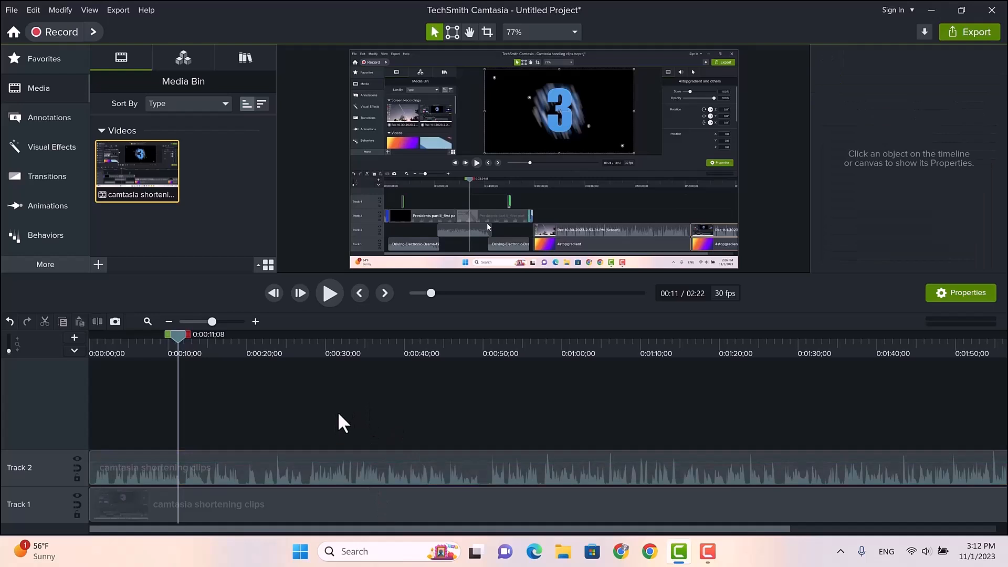
Step: Import the audio ex MP3 file from the Desktop into the Media Bin
left_click(98, 264)
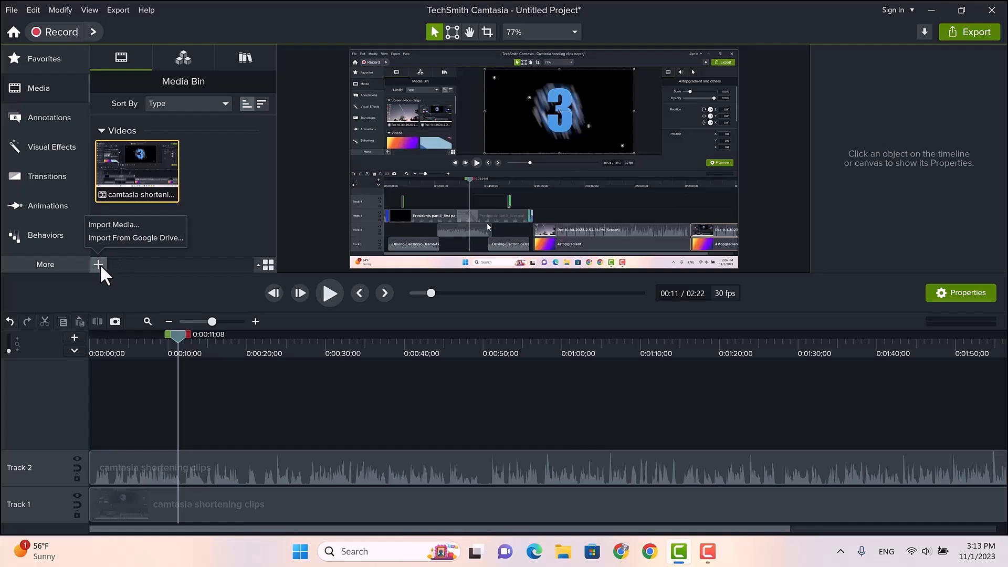
left_click(118, 222)
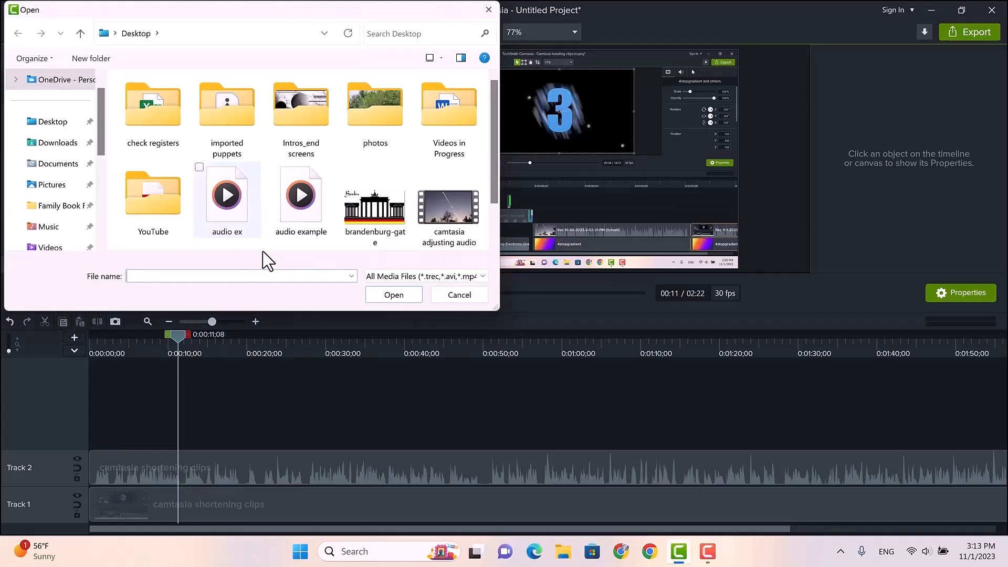
left_click(226, 198)
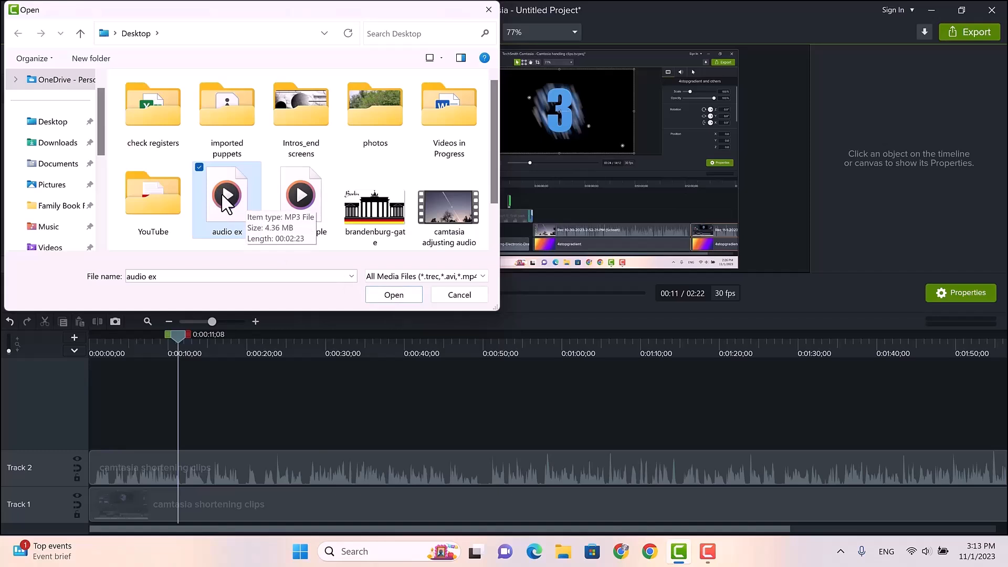
left_click(389, 295)
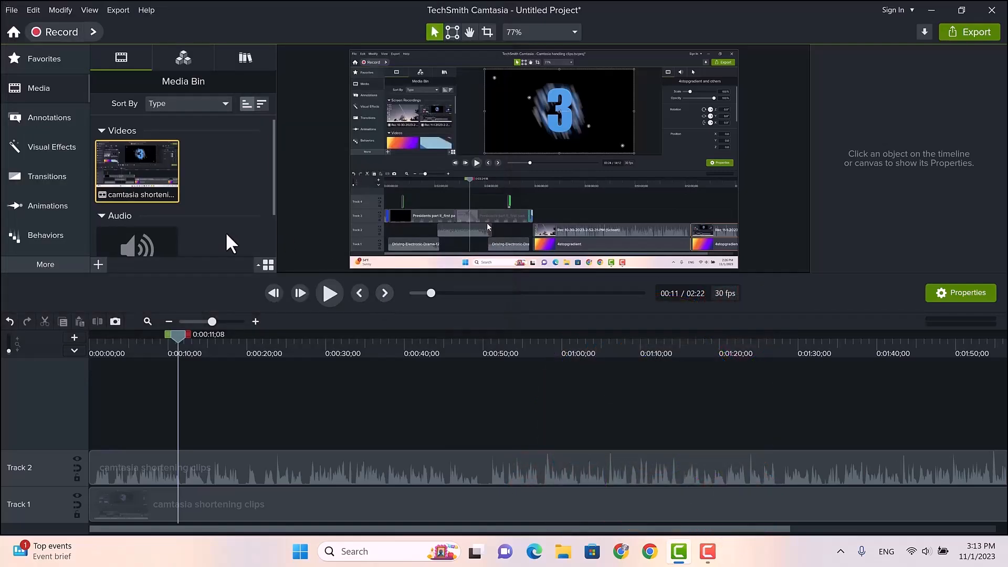
left_click_drag(272, 180, 261, 215)
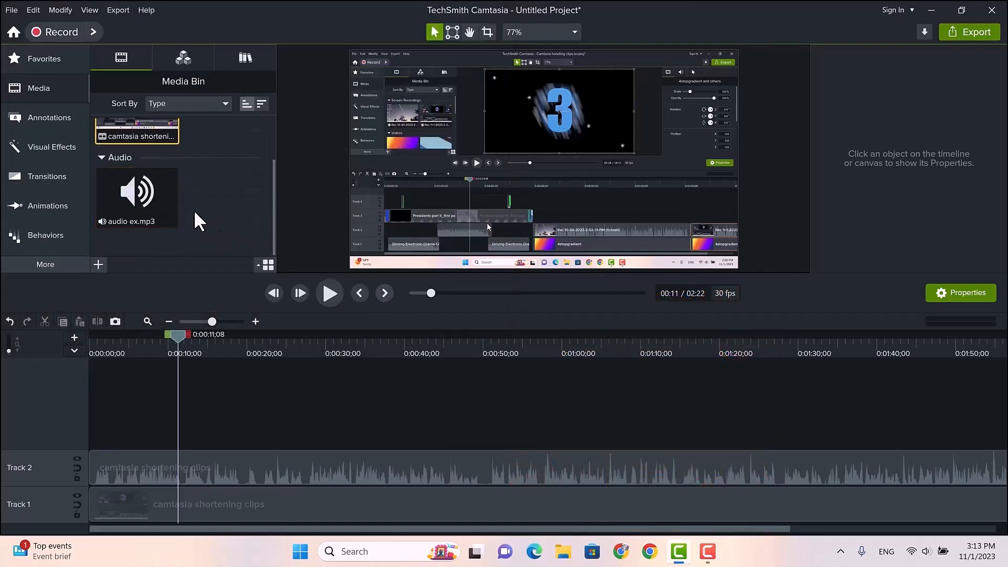
left_click_drag(272, 235, 269, 218)
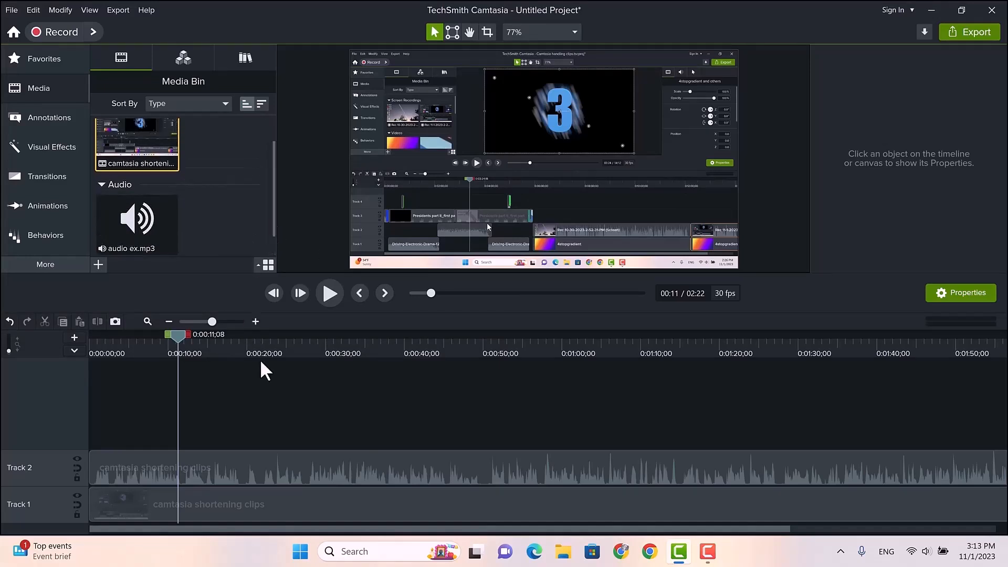
Step: Replace the separated audio clip on Track 2 with audio ex.mp3, starting at the beginning of the timeline
left_click(275, 458)
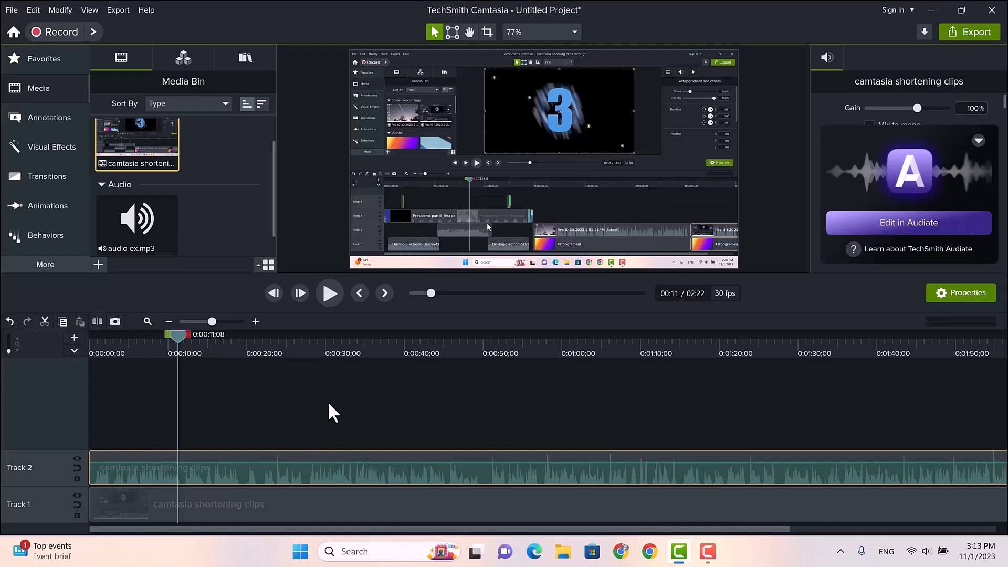
key("Delete")
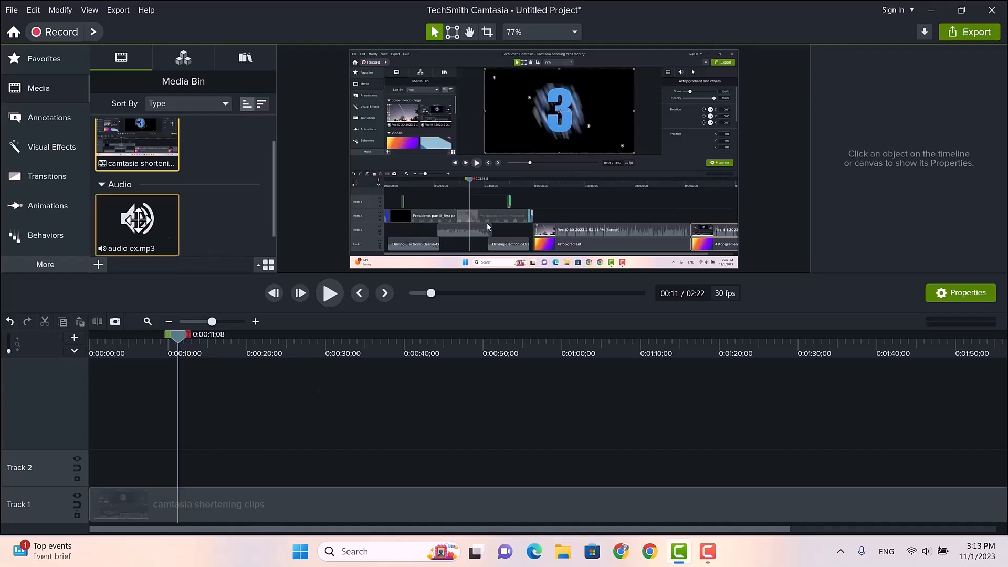
left_click_drag(137, 231, 83, 470)
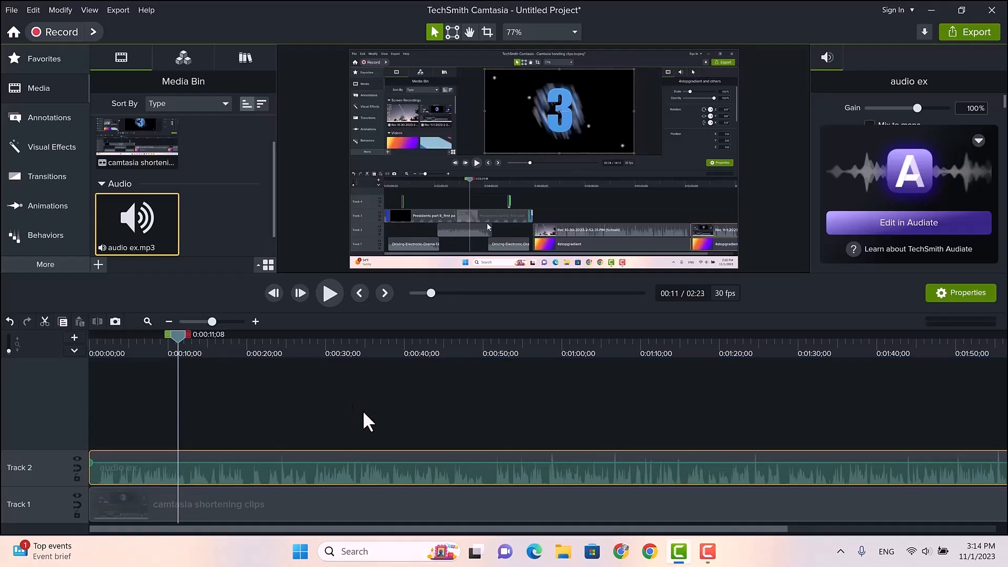
Step: Group the camtasia shortening clips video on Track 1 with the audio ex clip on Track 2
left_click(395, 506)
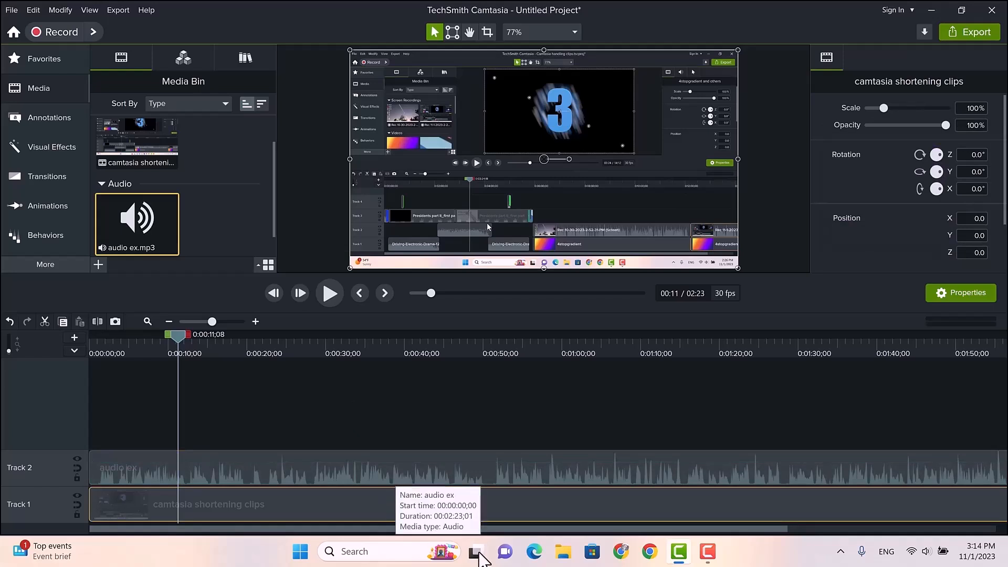
left_click(439, 466, "ctrl")
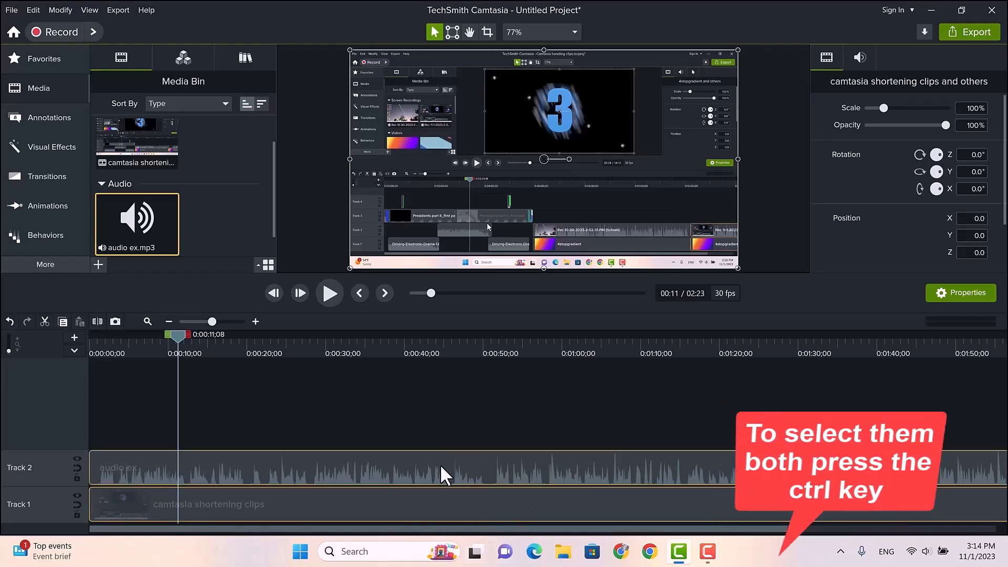
right_click(440, 464)
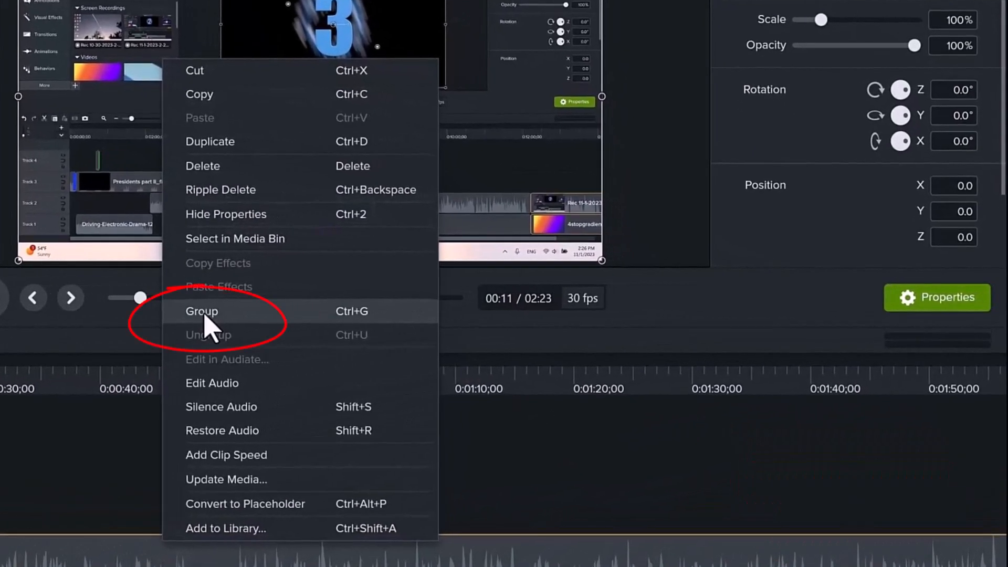
left_click(204, 315)
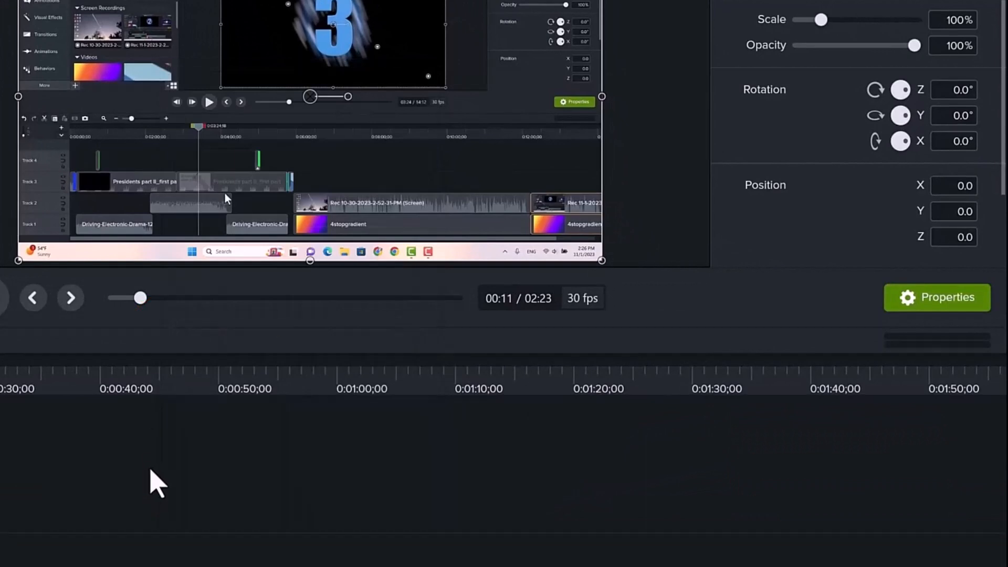